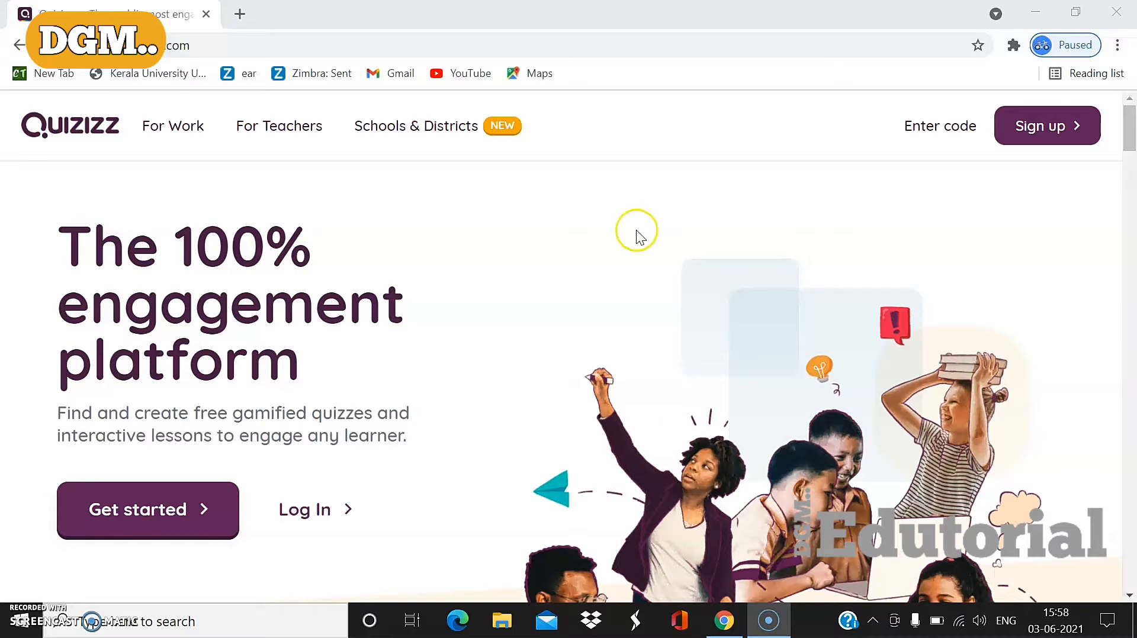
Sign up for Quizizz by continuing with the listed Google account.
left_click(1018, 131)
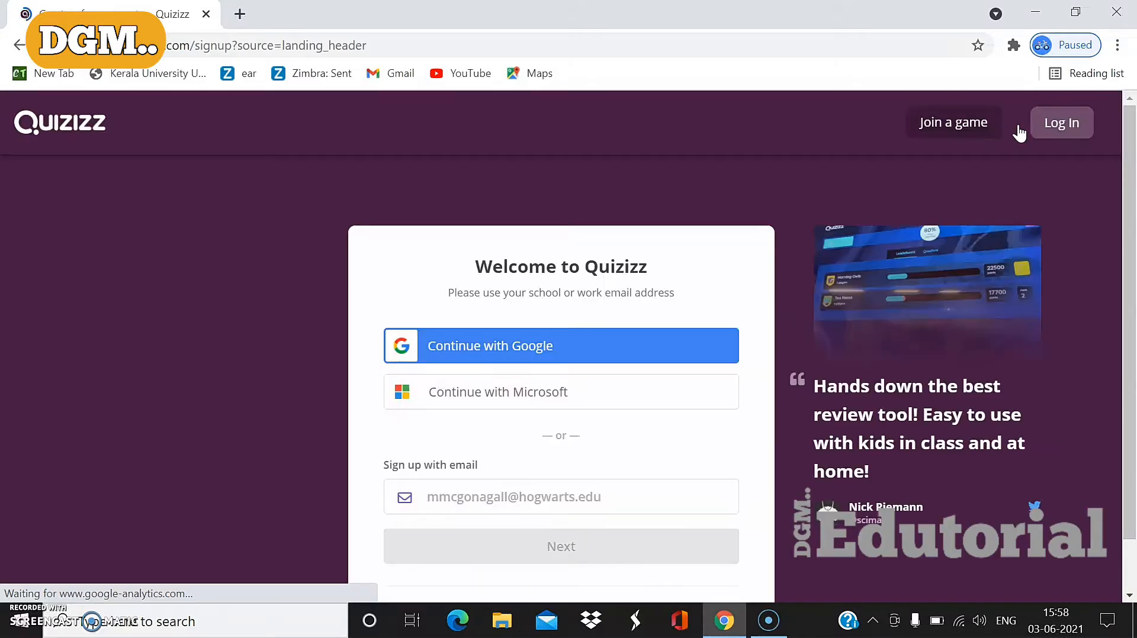
left_click(543, 346)
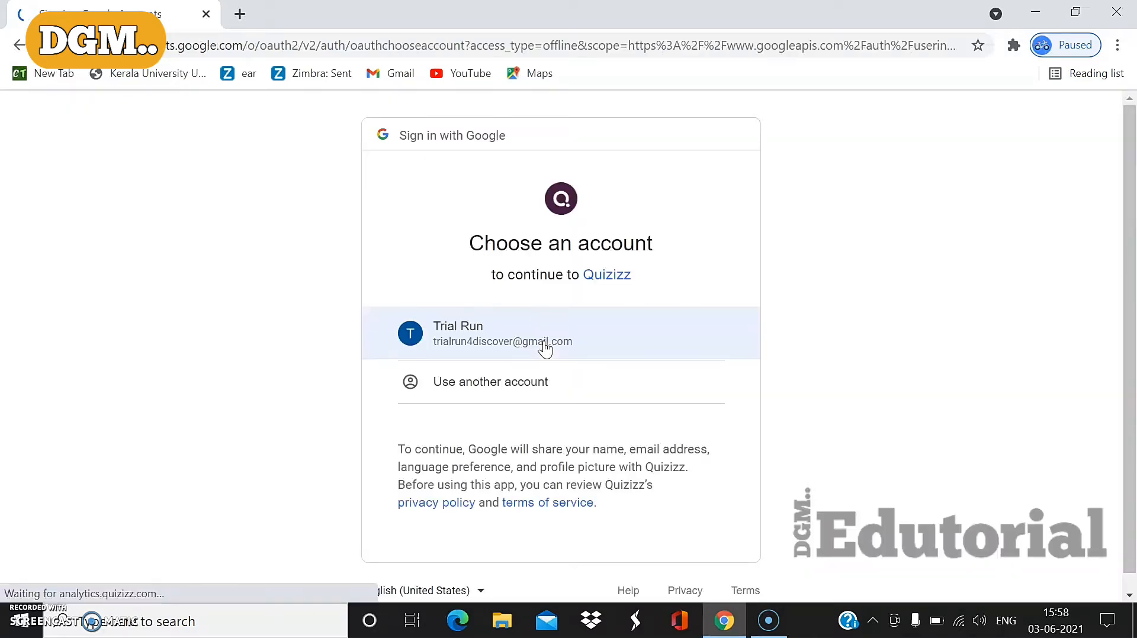
left_click(534, 336)
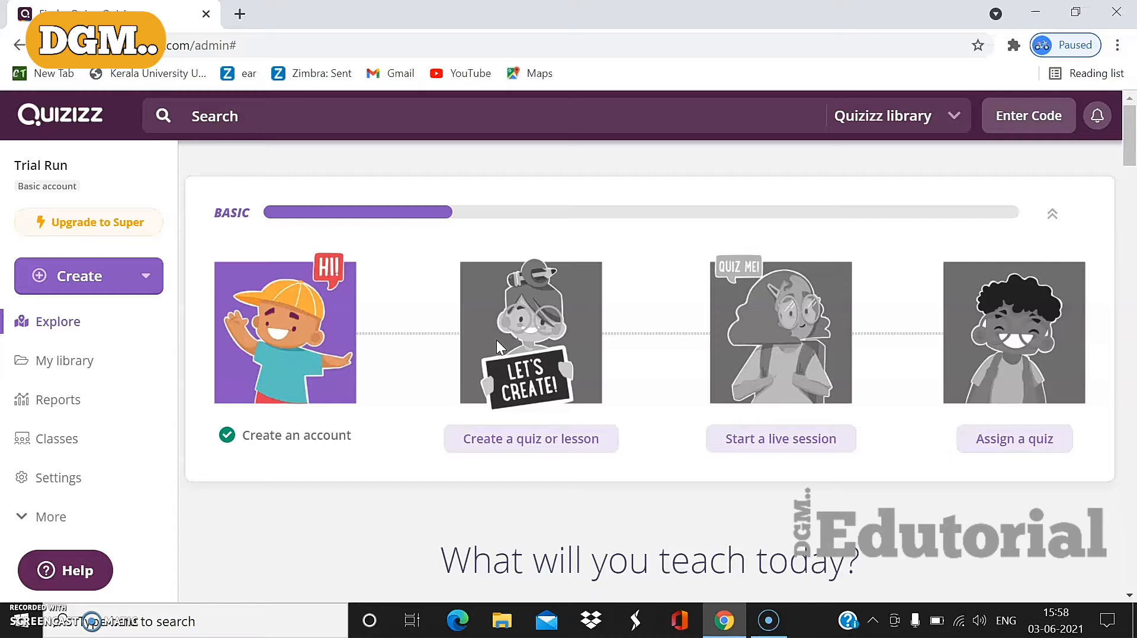
Create a quiz named "Assessment on Chapter 1 of English" with English as its subject.
left_click(78, 282)
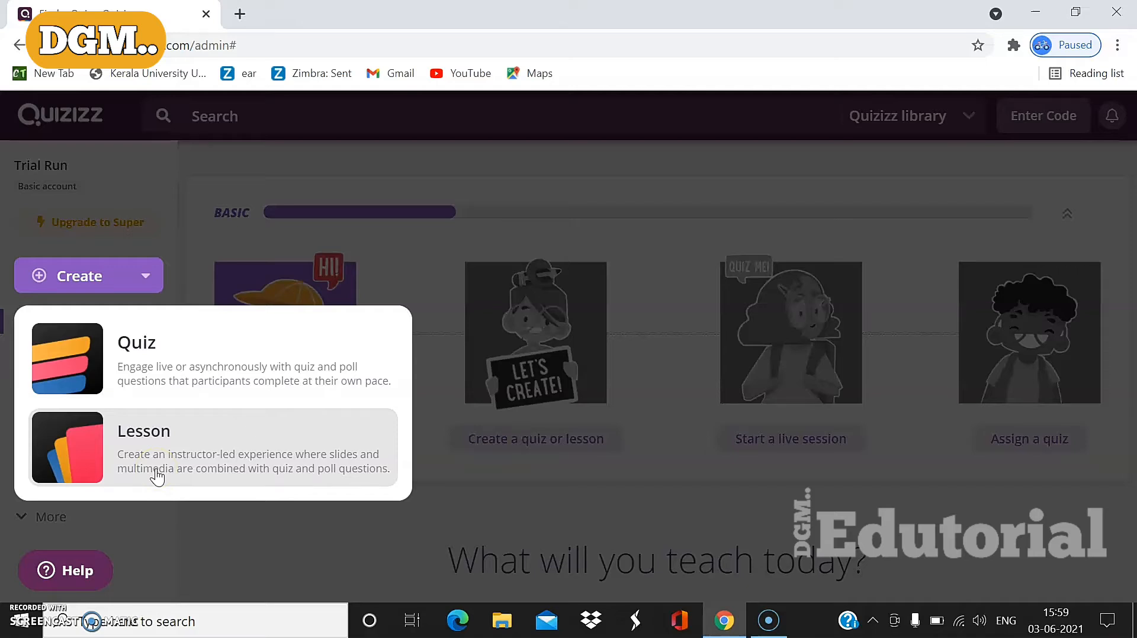
left_click(187, 379)
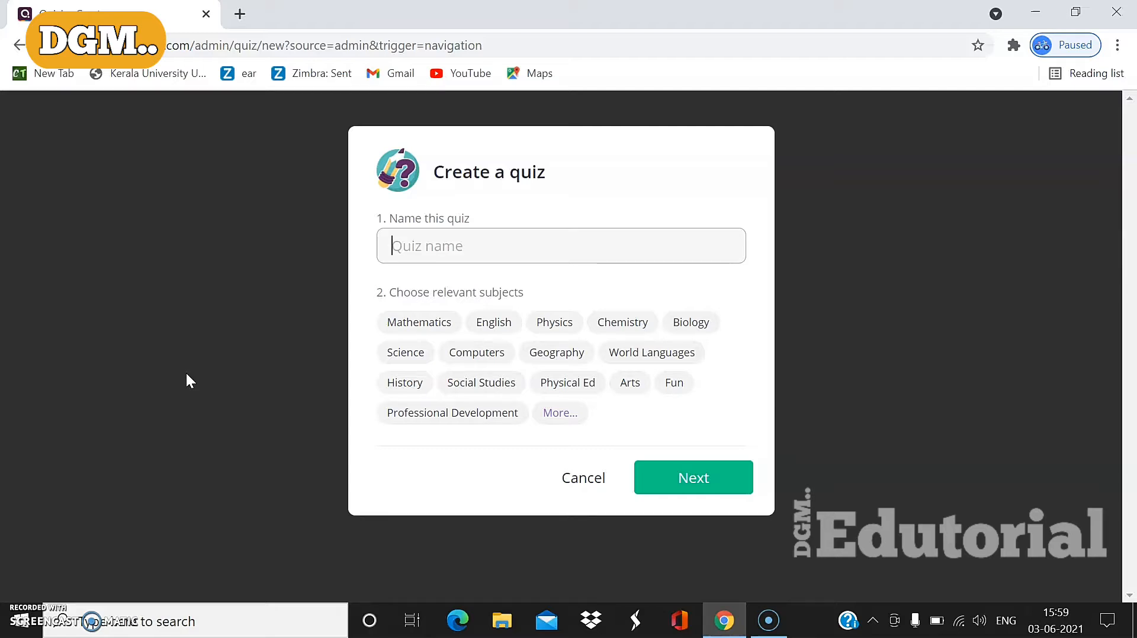
type("Assessment on ")
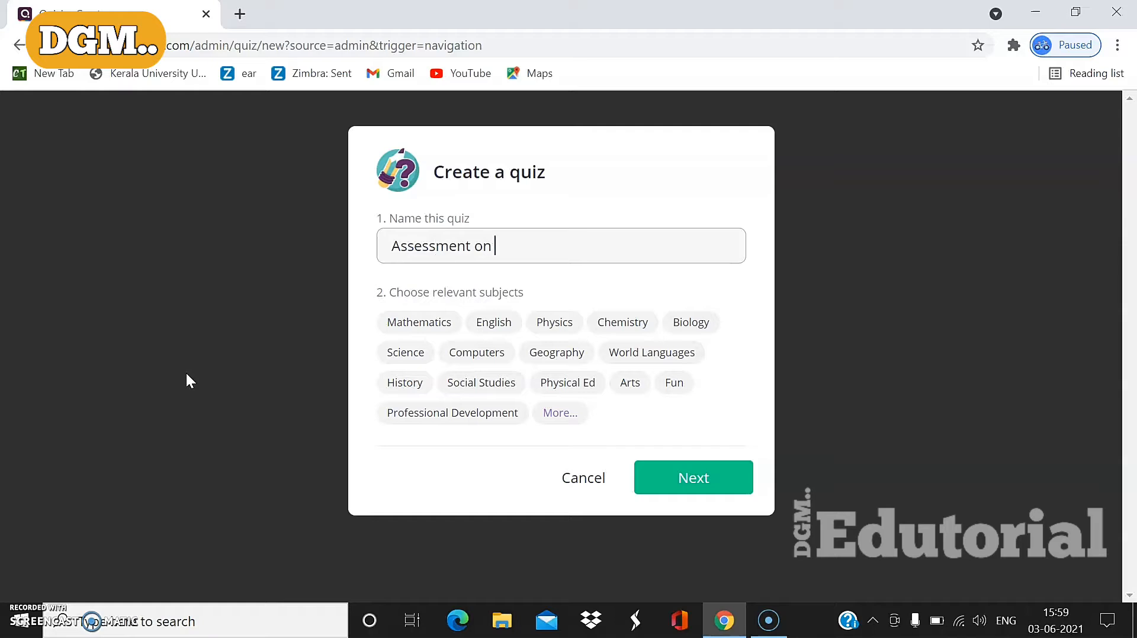
type("Chapter 1 of English")
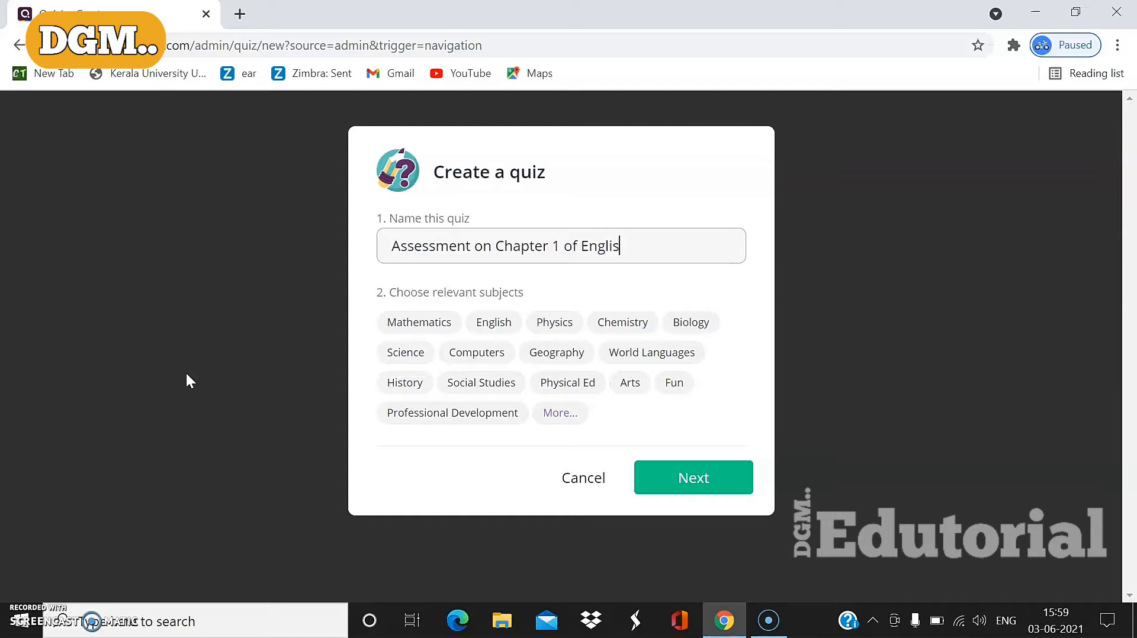
left_click(495, 323)
left_click(685, 483)
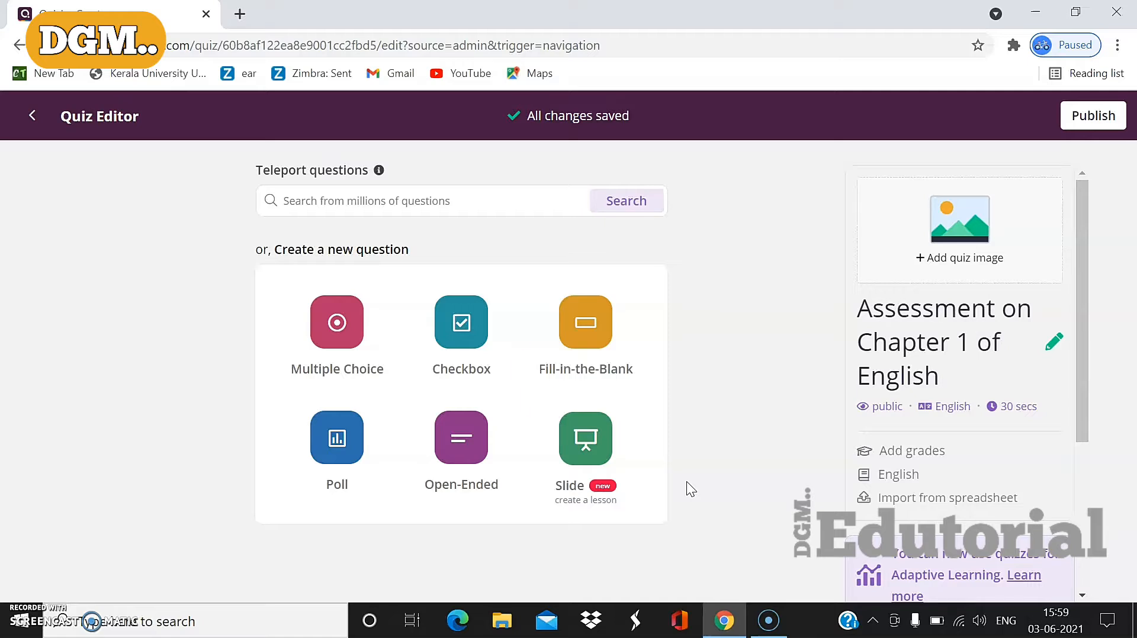
Add a multiple-choice question to the quiz with the text "What is the name of the story".
left_click(320, 332)
left_click(339, 320)
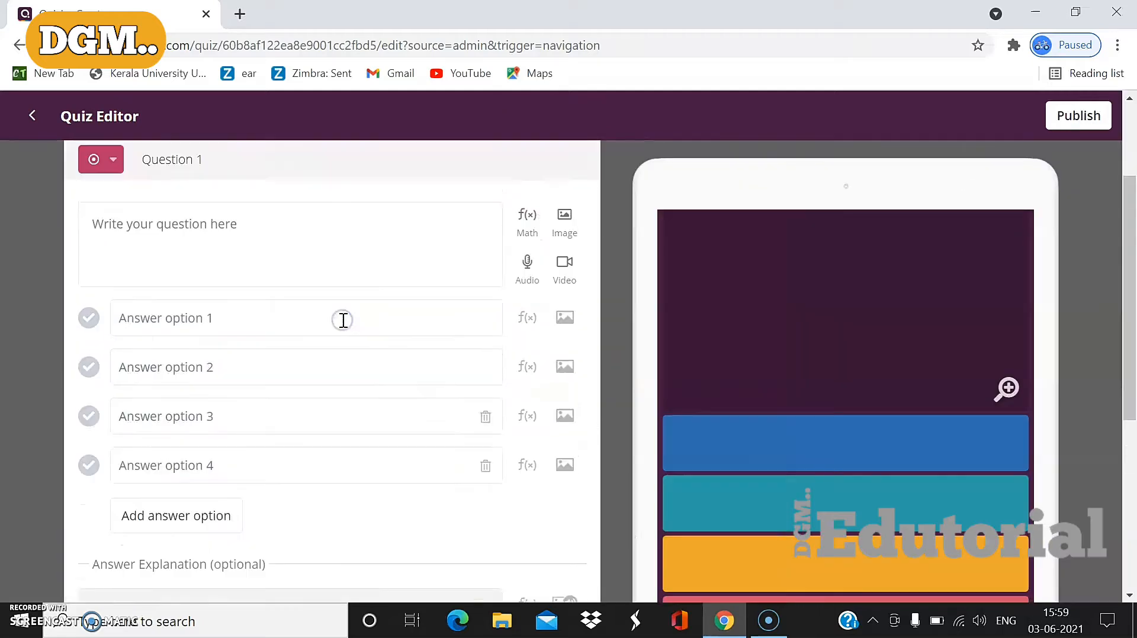
left_click(286, 258)
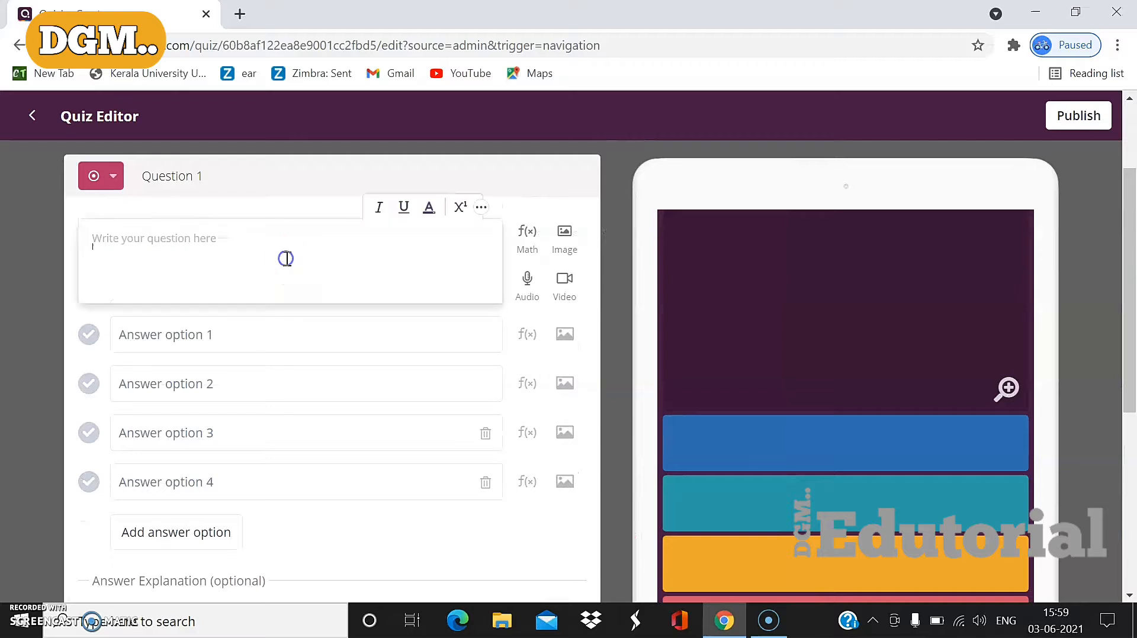
type("What ")
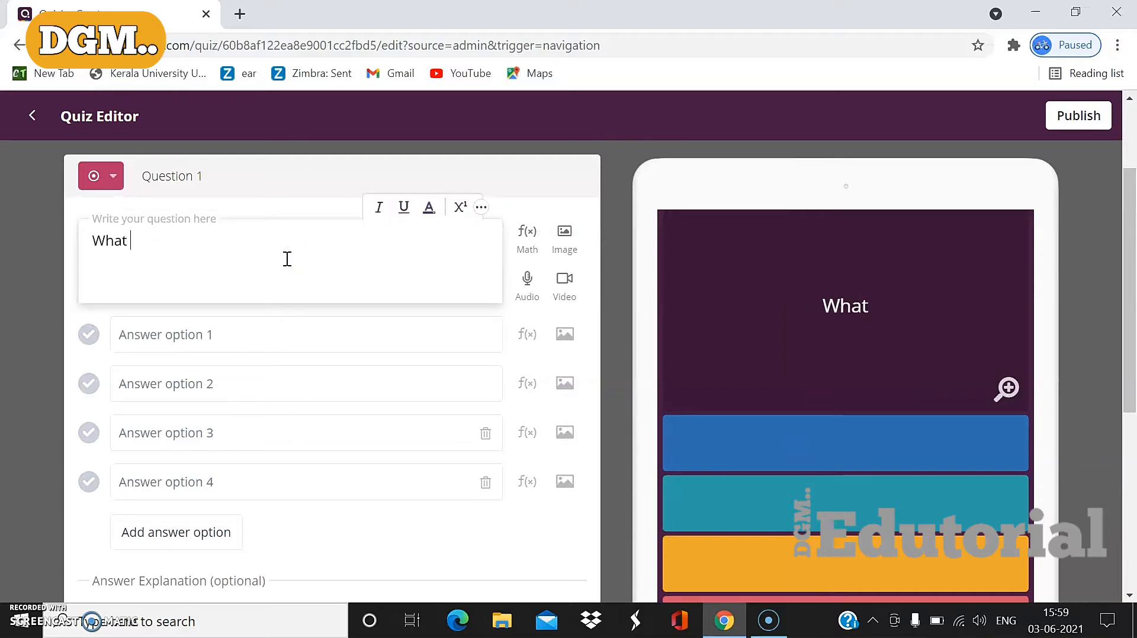
type("is the na")
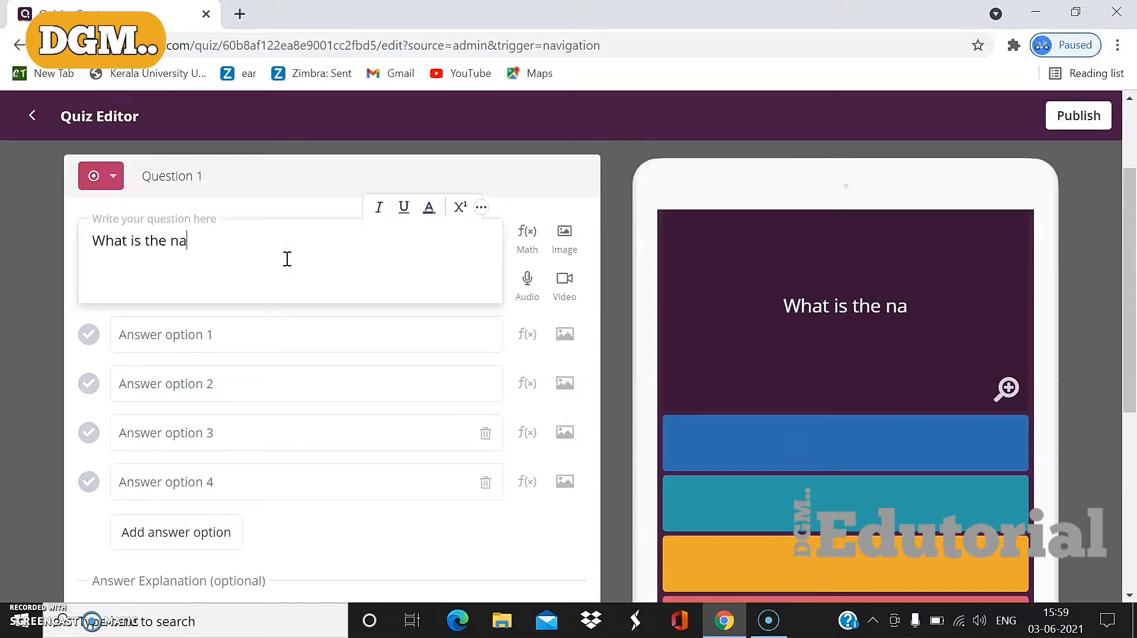
type("me of the ")
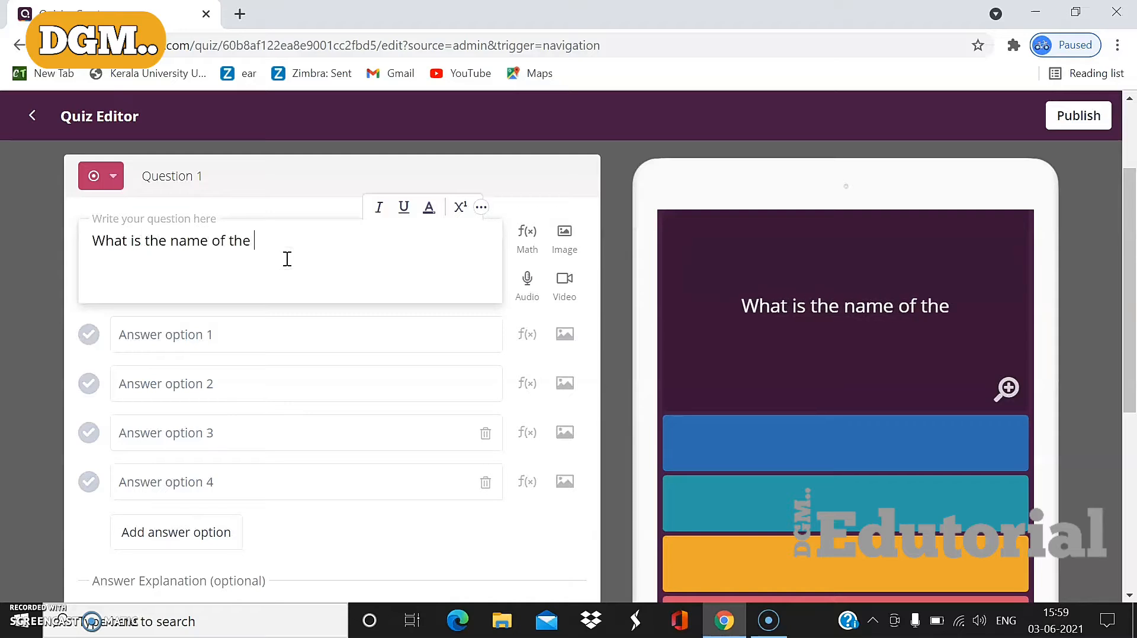
type("story")
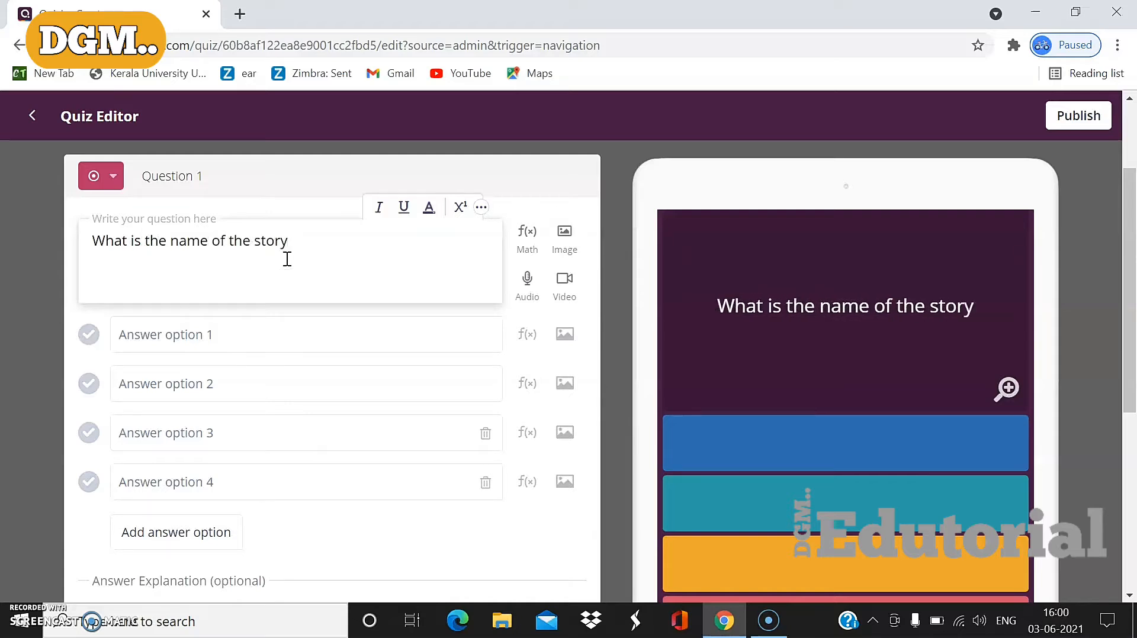
Fill in the four answer options as ABC, XYZ, 123 and 789, and mark XYZ as the correct answer.
left_click(250, 331)
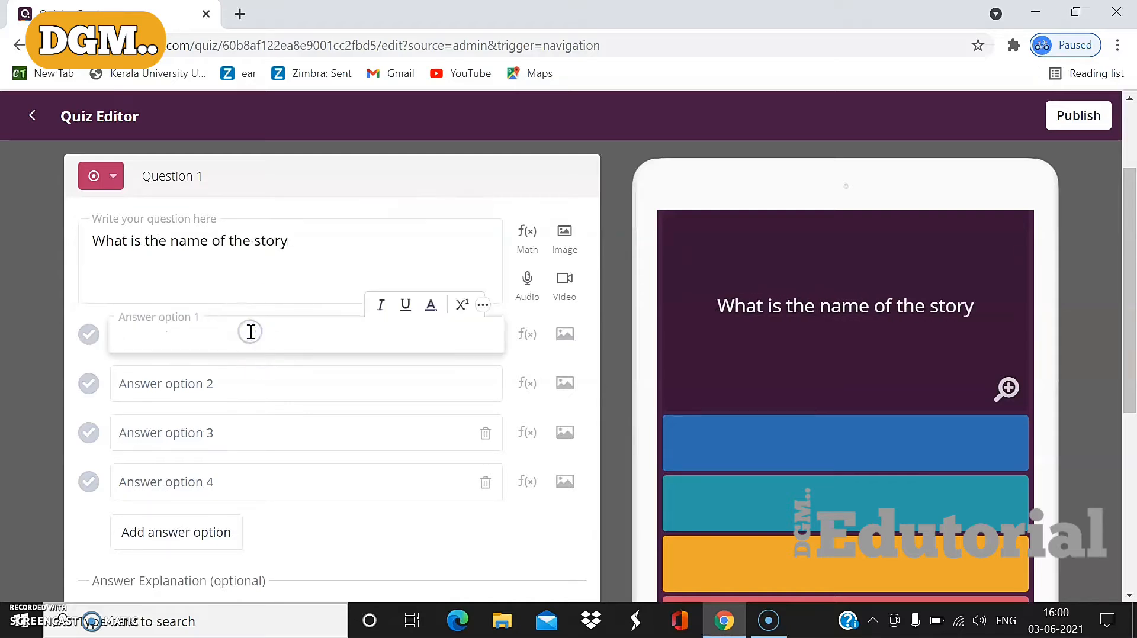
type("ABC")
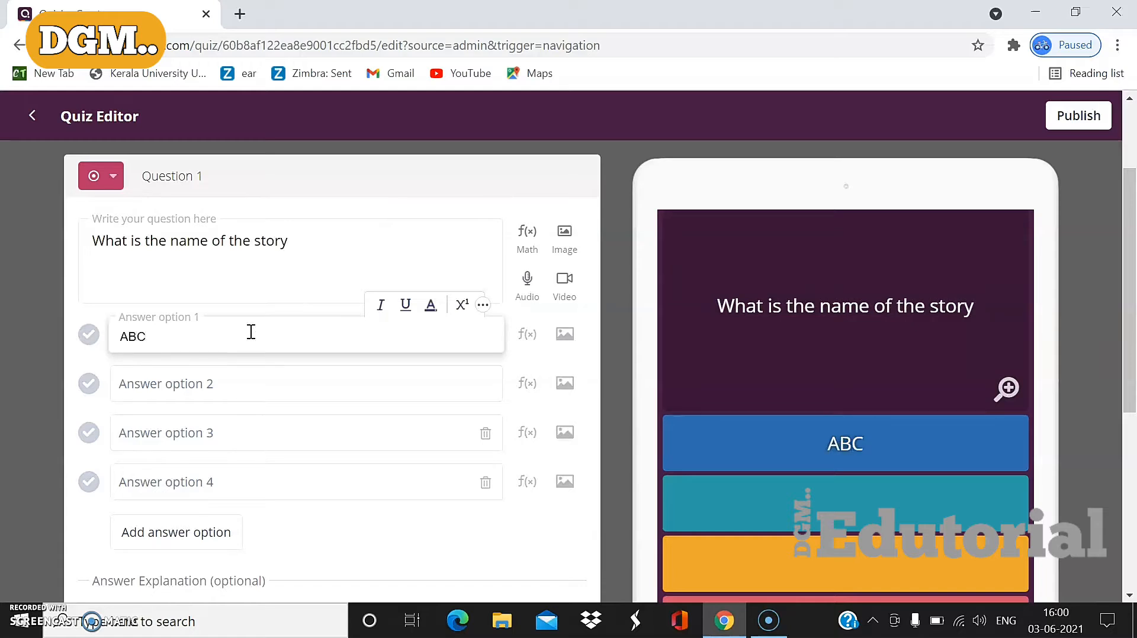
left_click(231, 383)
type("X")
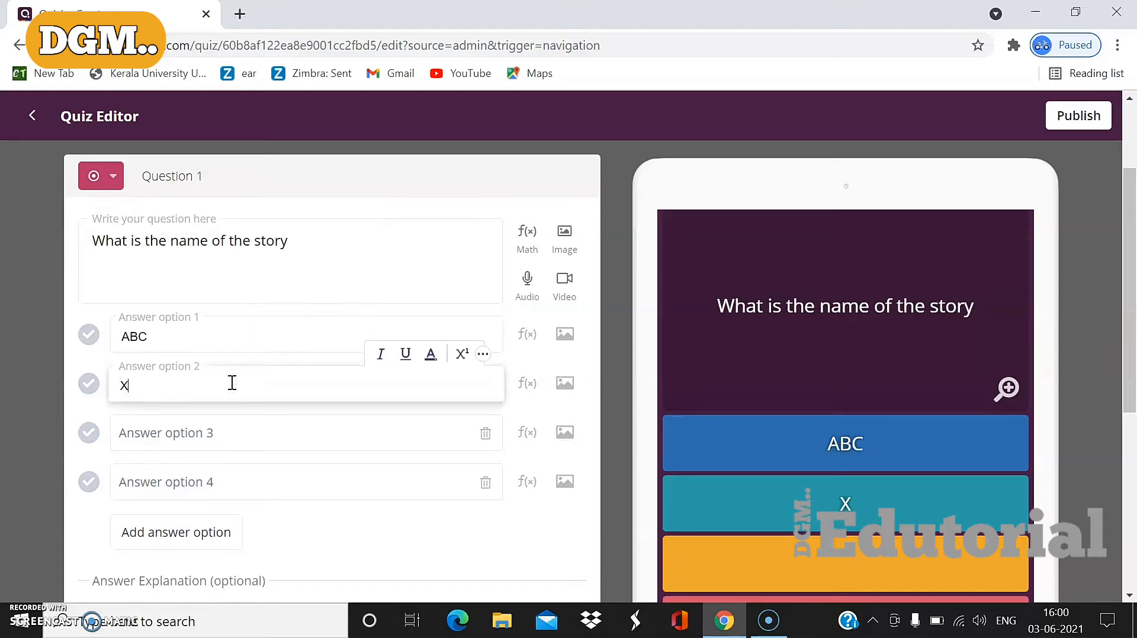
type("YZ")
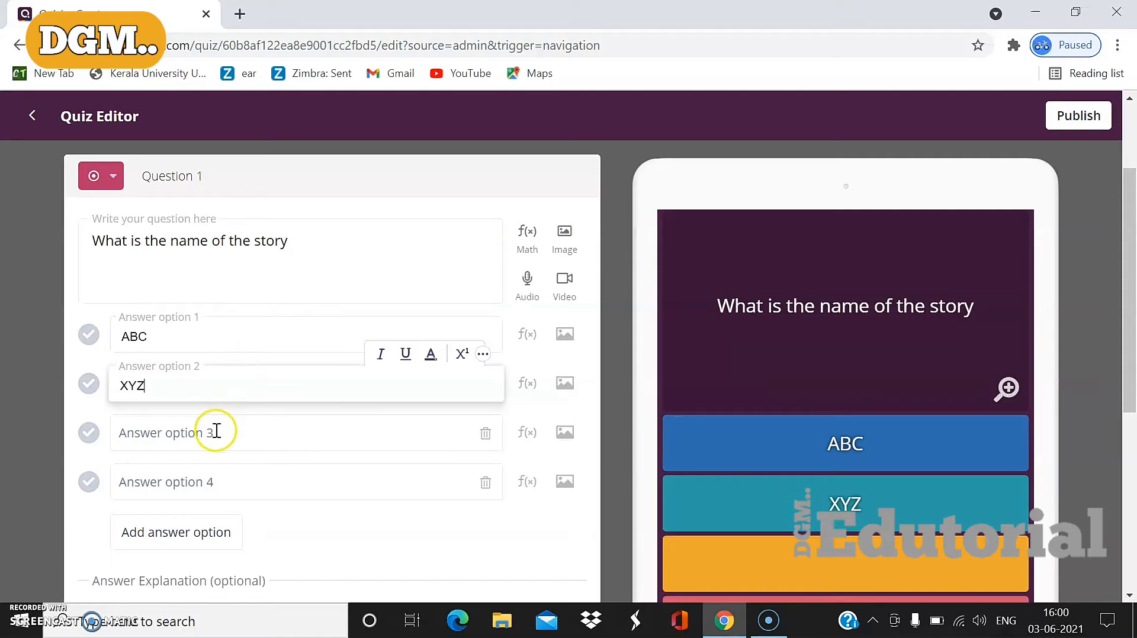
left_click(217, 431)
type("!@#")
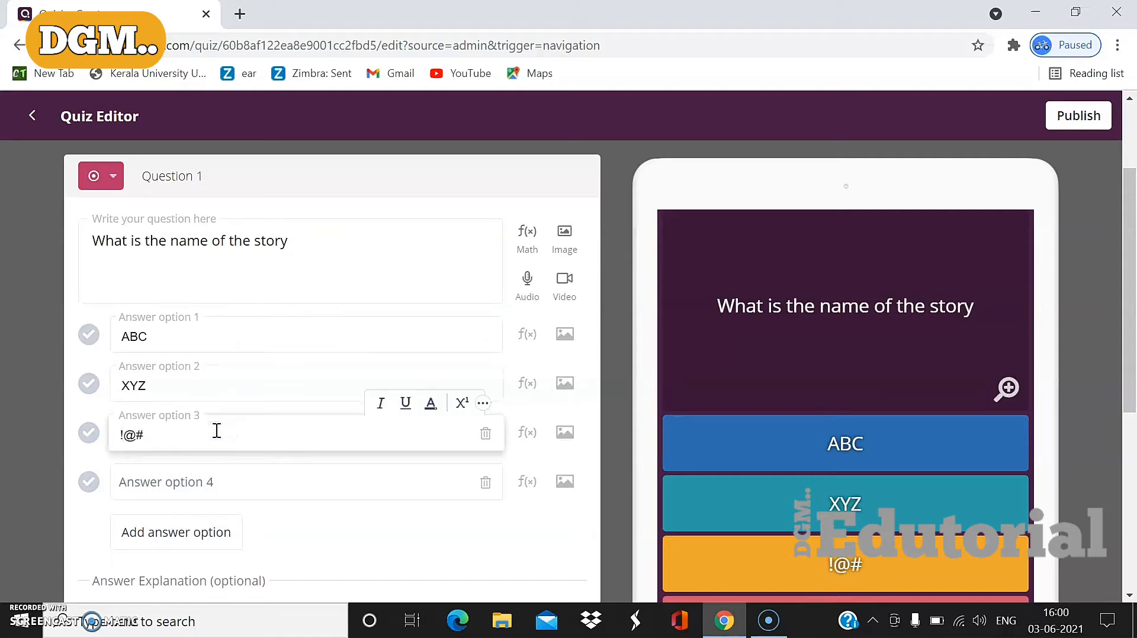
key("BackSpace")
key("BackSpace")
key("BackSpace")
type("123")
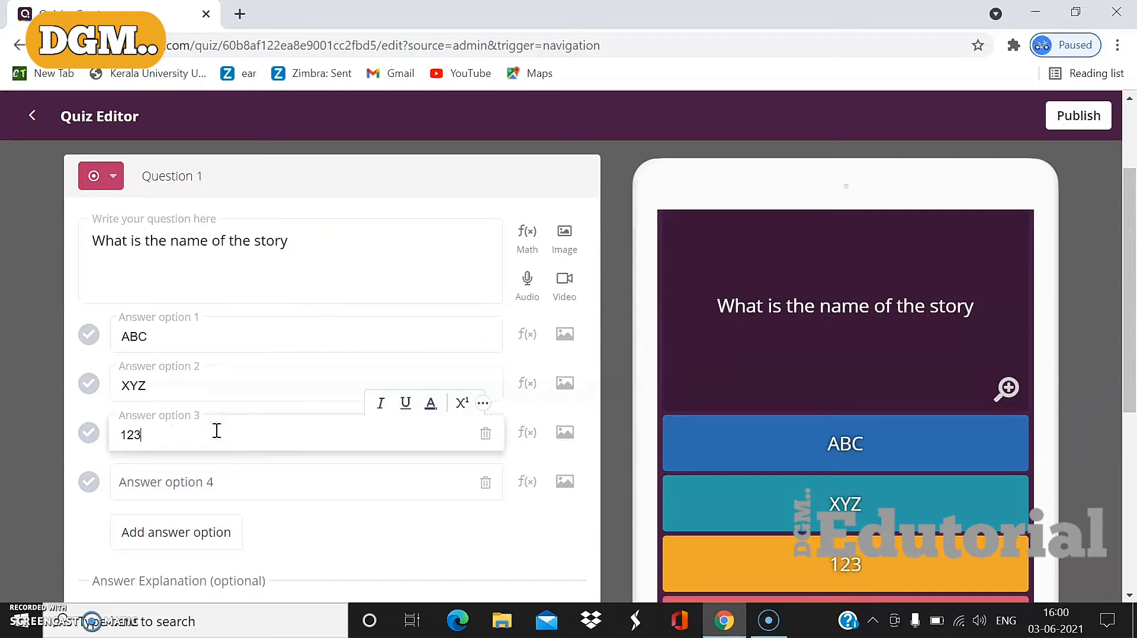
left_click(210, 486)
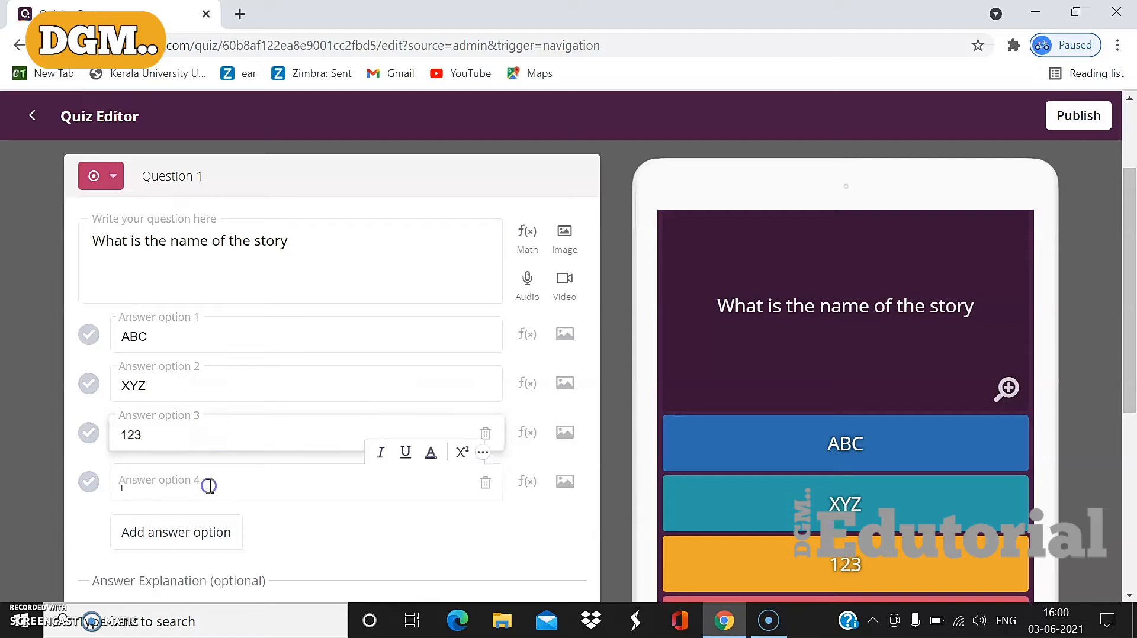
type("789")
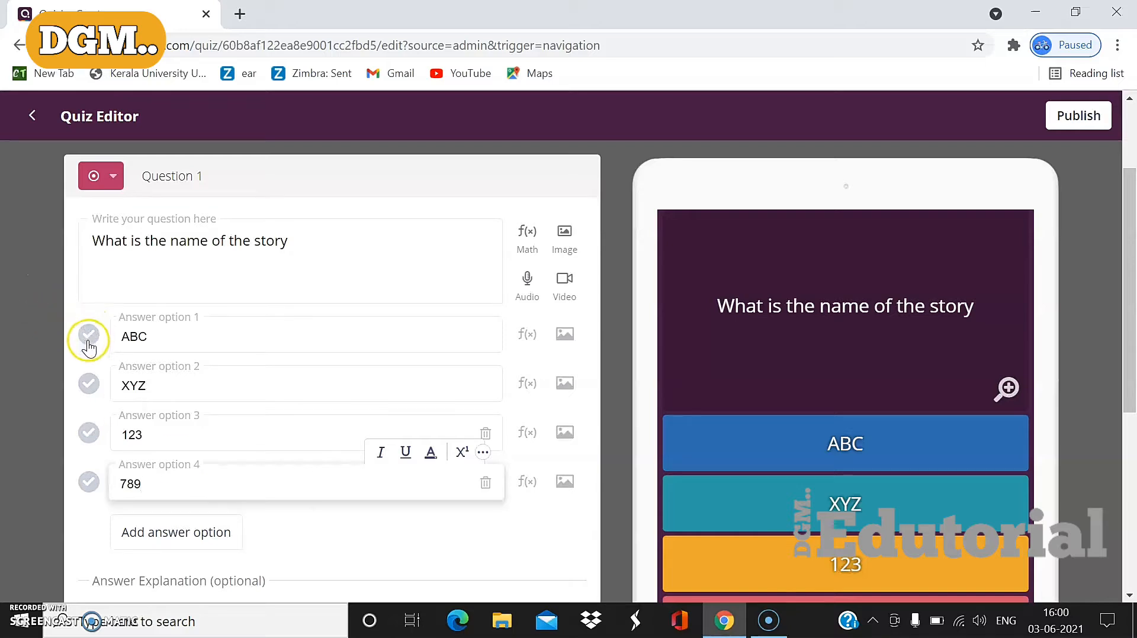
left_click(89, 386)
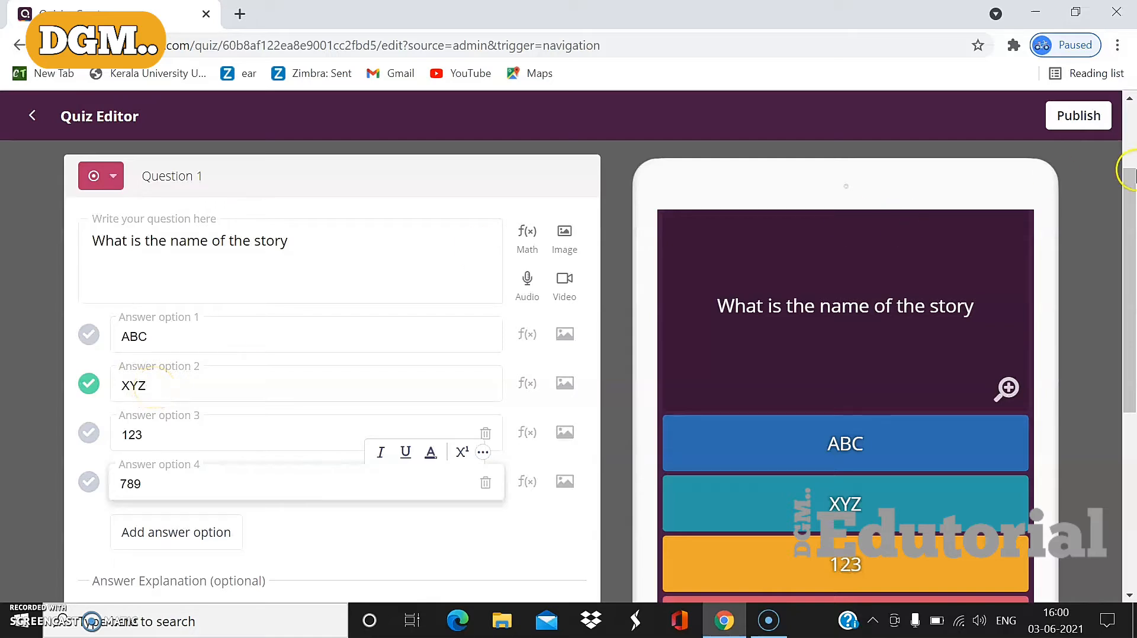
Set the first question's time limit to 30 seconds and save the question.
scroll(1133, 231, "down", 1)
scroll(1132, 231, "down", 4)
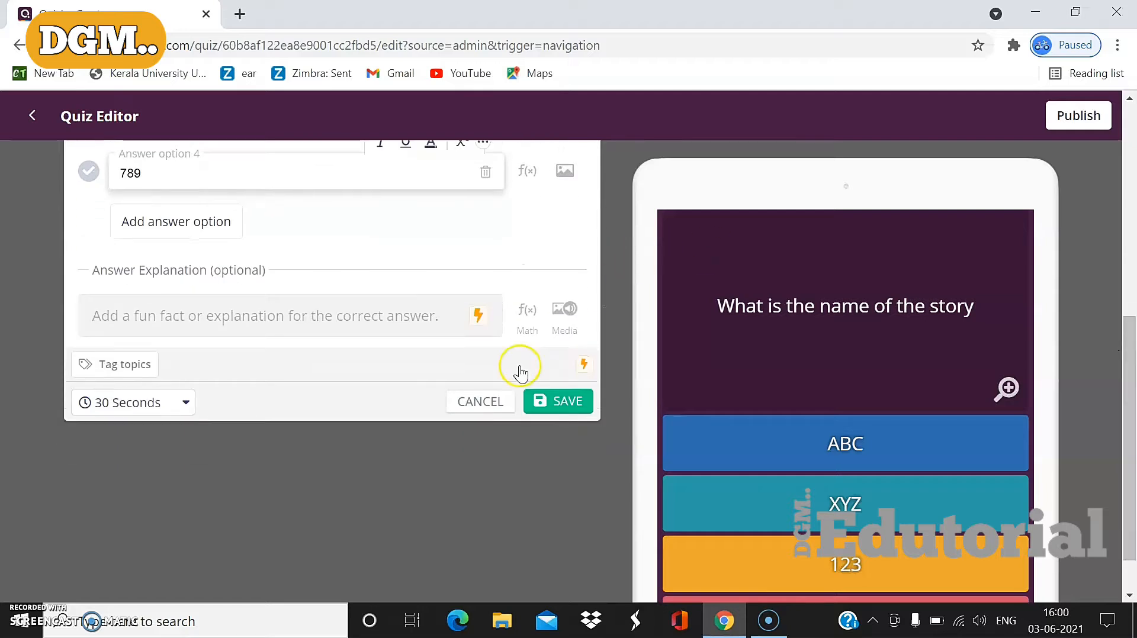
left_click(568, 402)
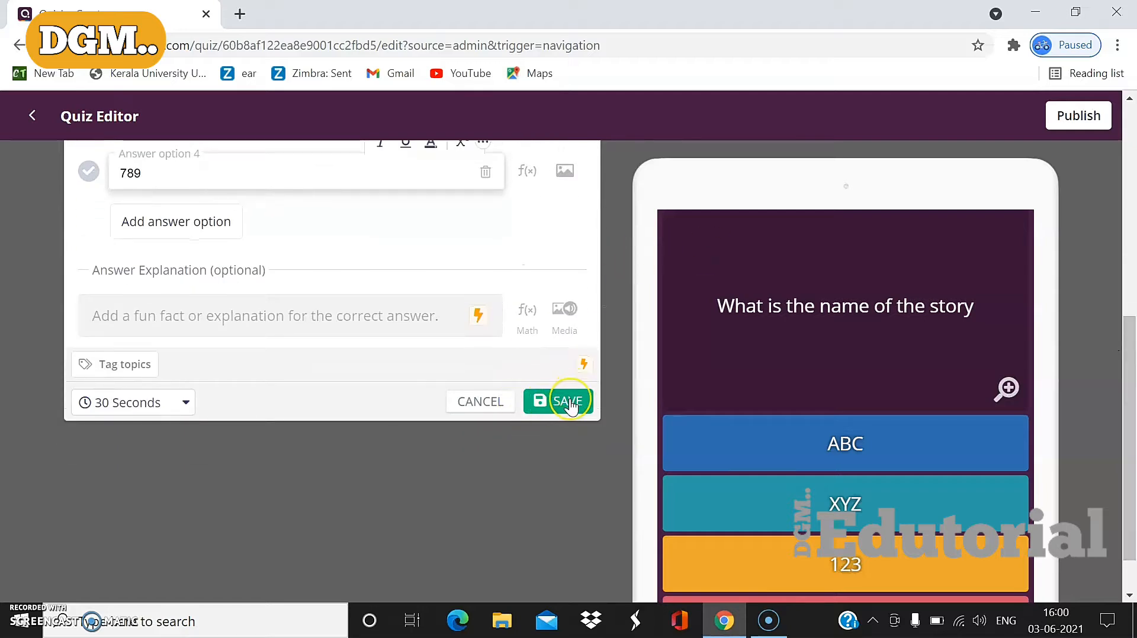
left_click(181, 403)
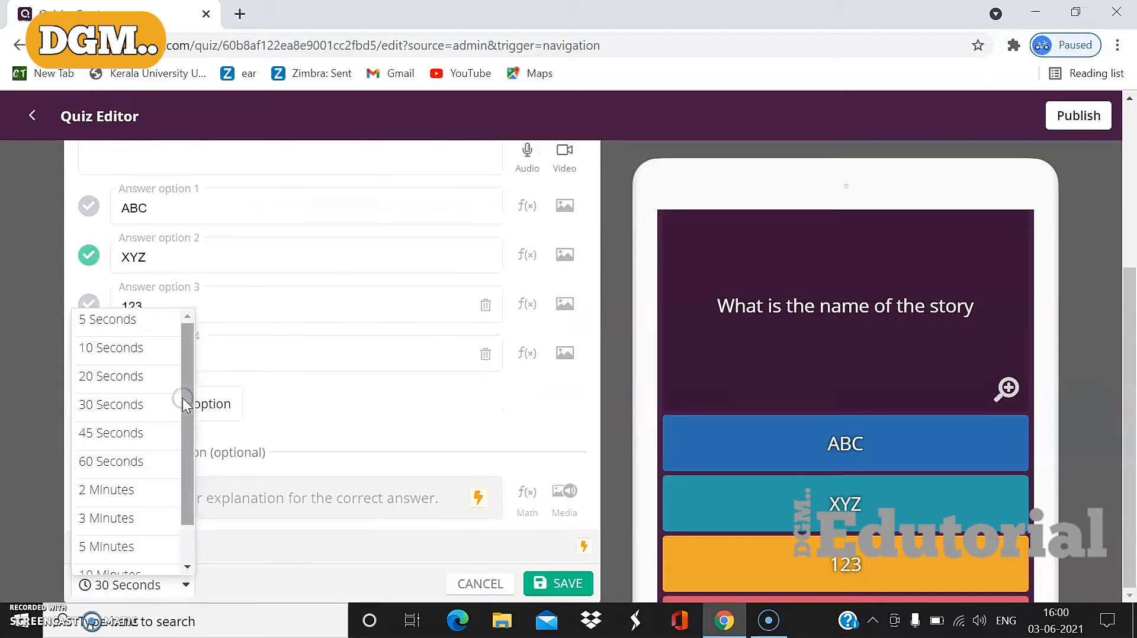
left_click(143, 407)
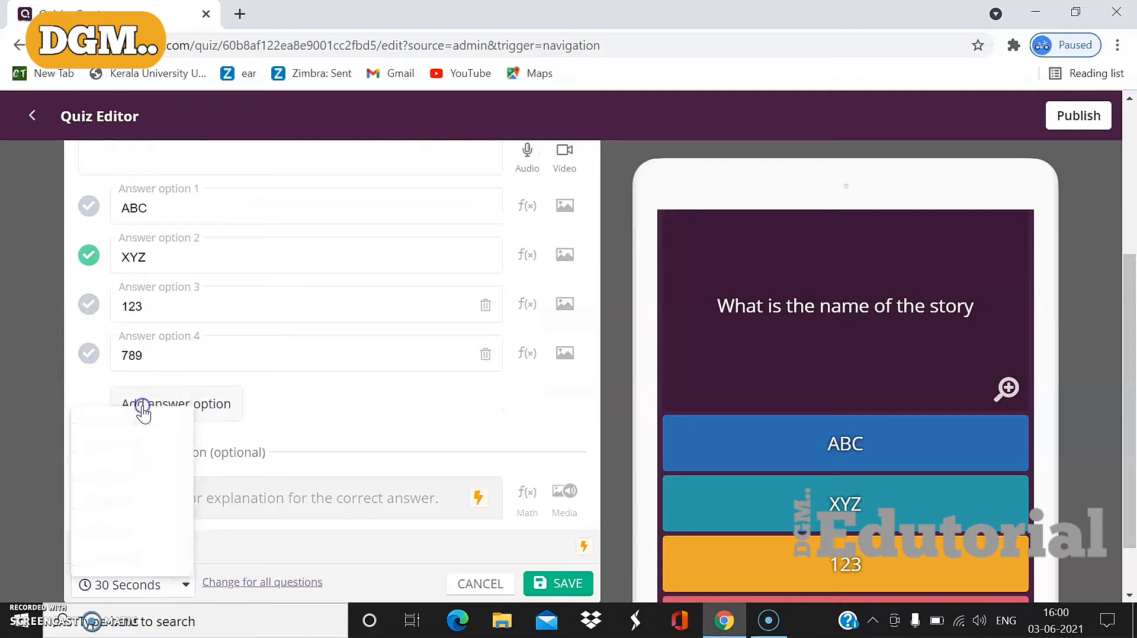
left_click(562, 584)
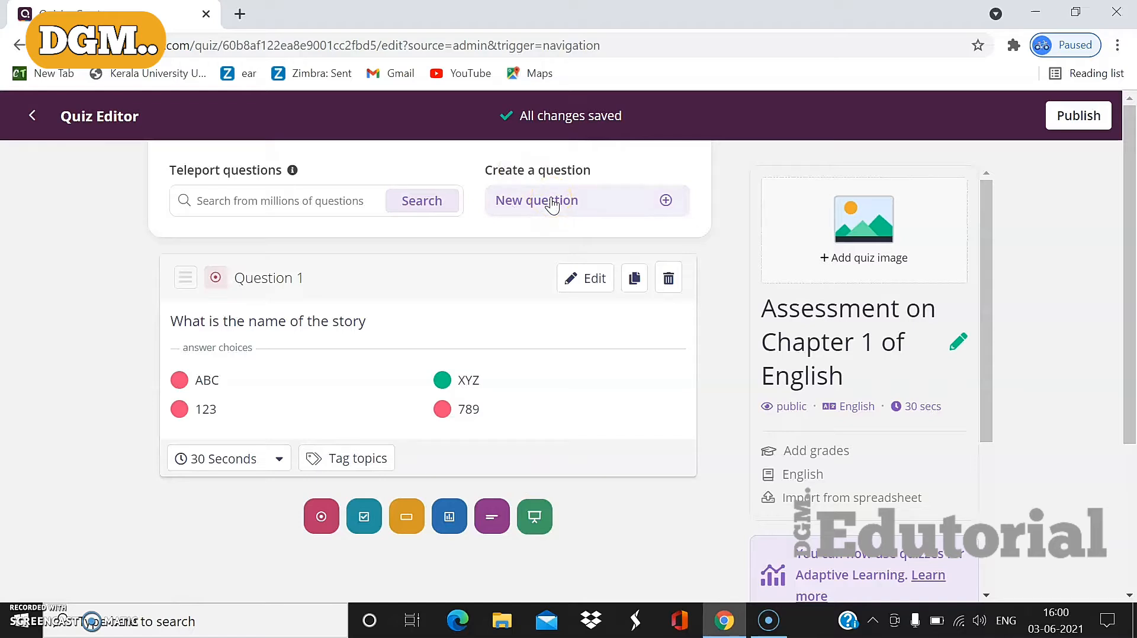
Add a fill-in-the-blank question to the quiz with the text "Who is the author of the story".
left_click(552, 203)
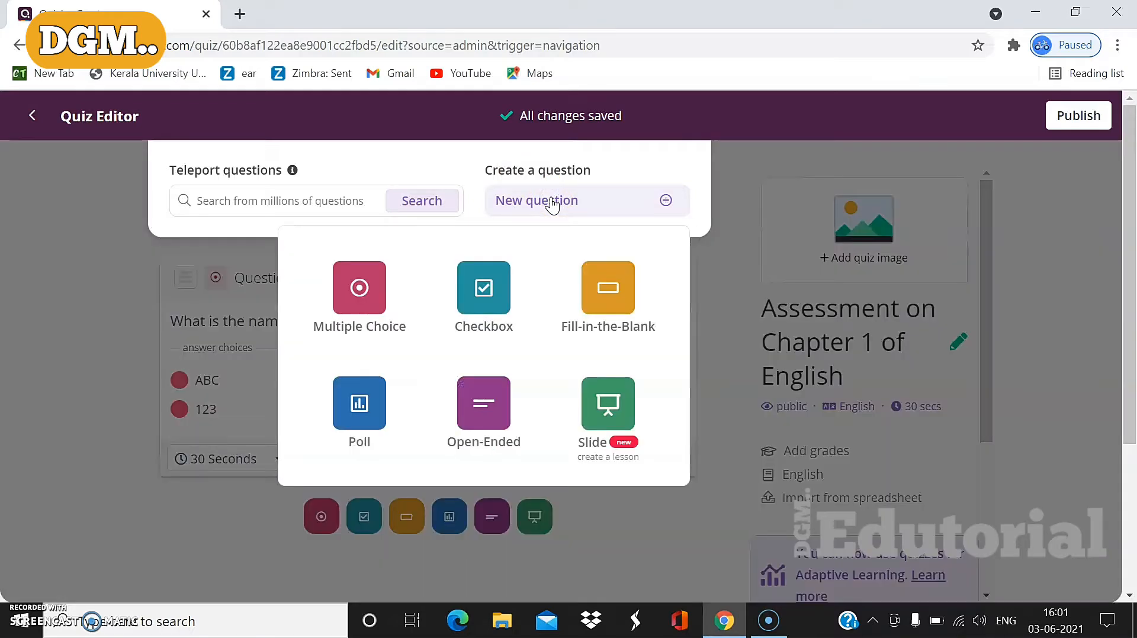
left_click(483, 308)
left_click(594, 306)
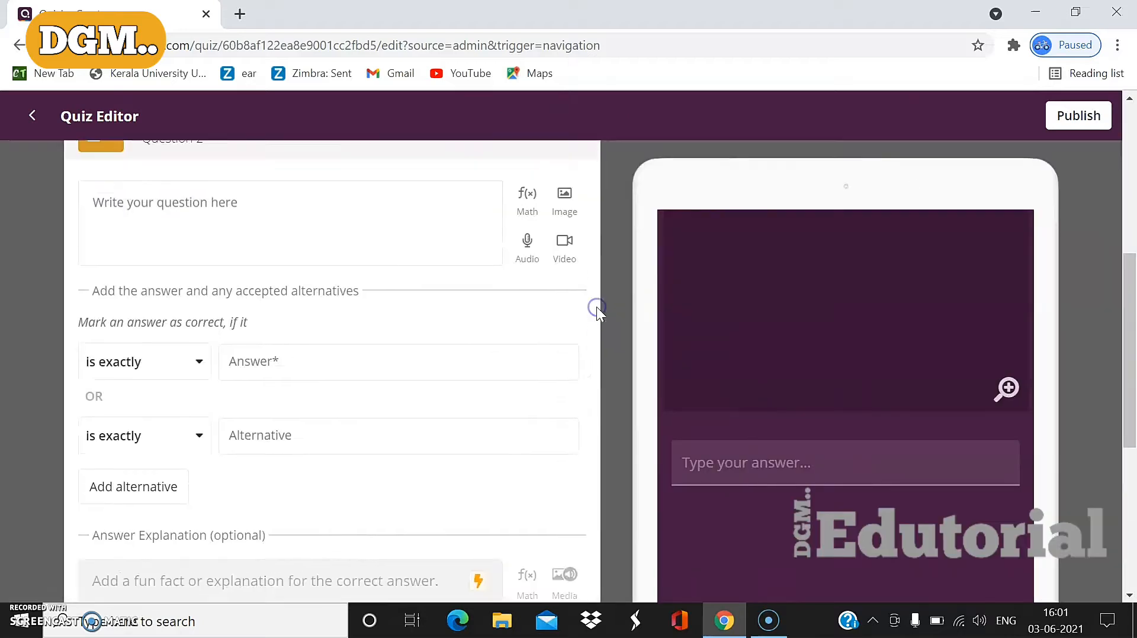
left_click(317, 266)
left_click(275, 244)
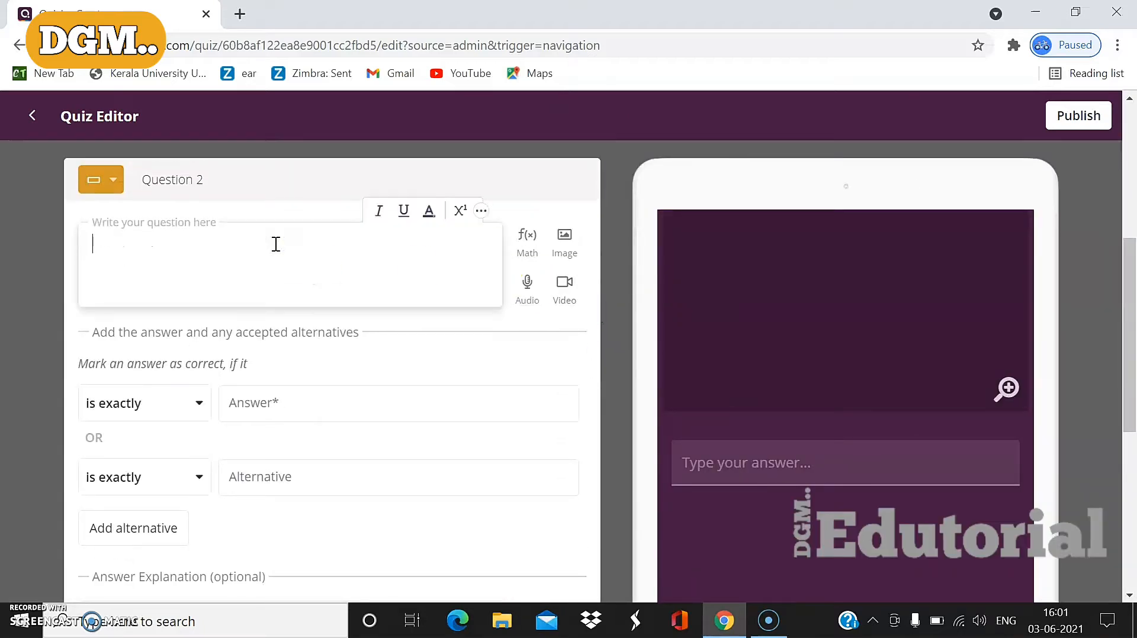
type("Who is th")
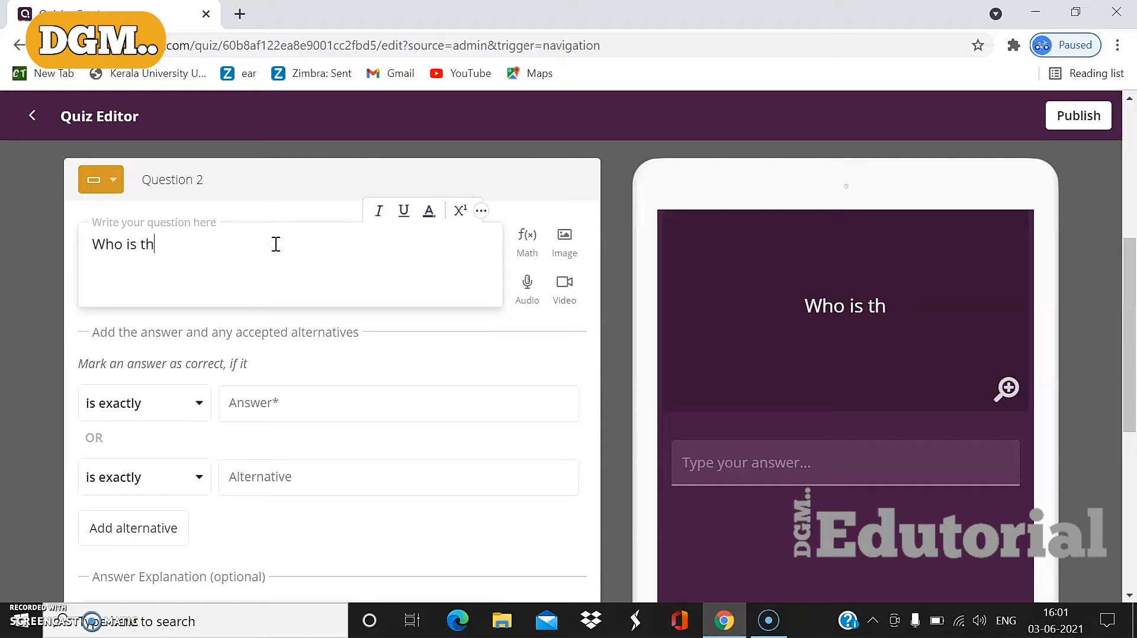
type("e author")
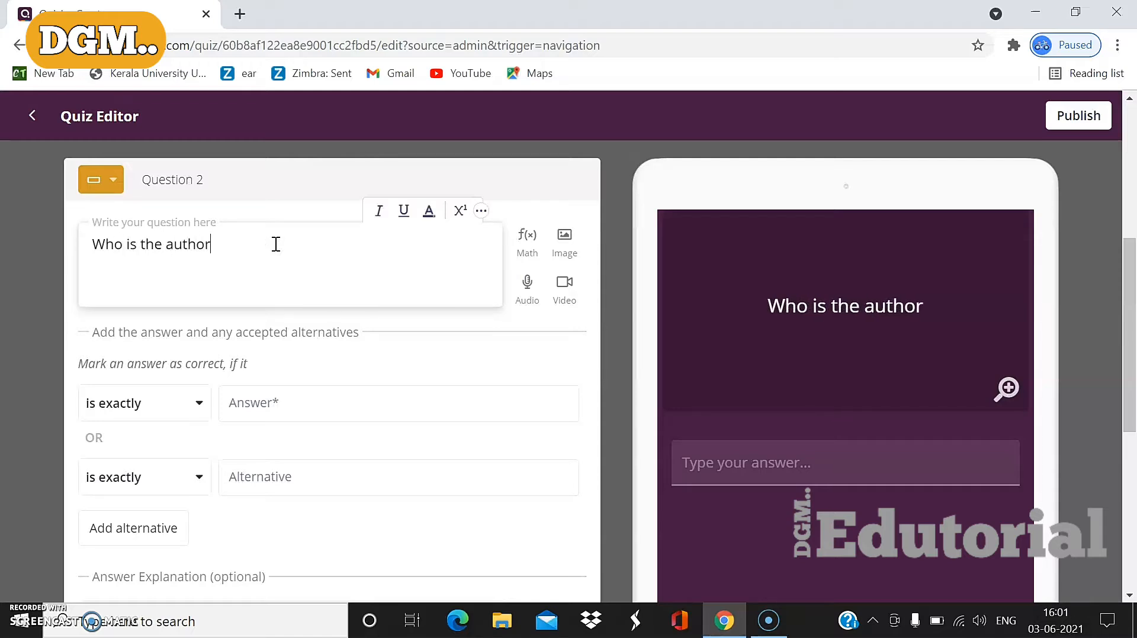
type(" of the s")
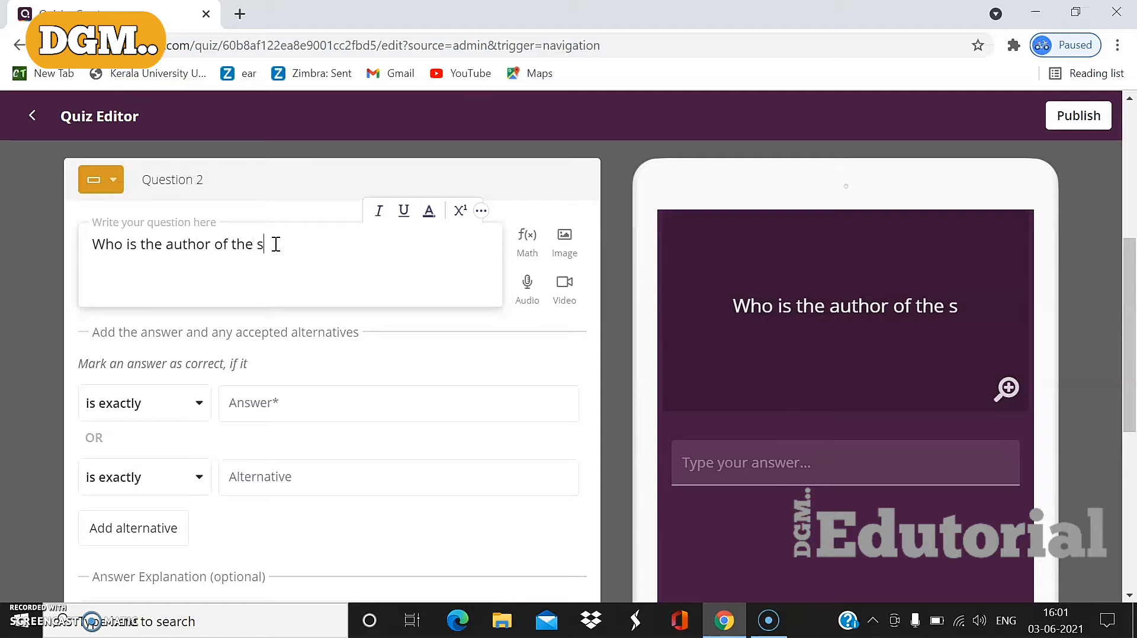
type("tory")
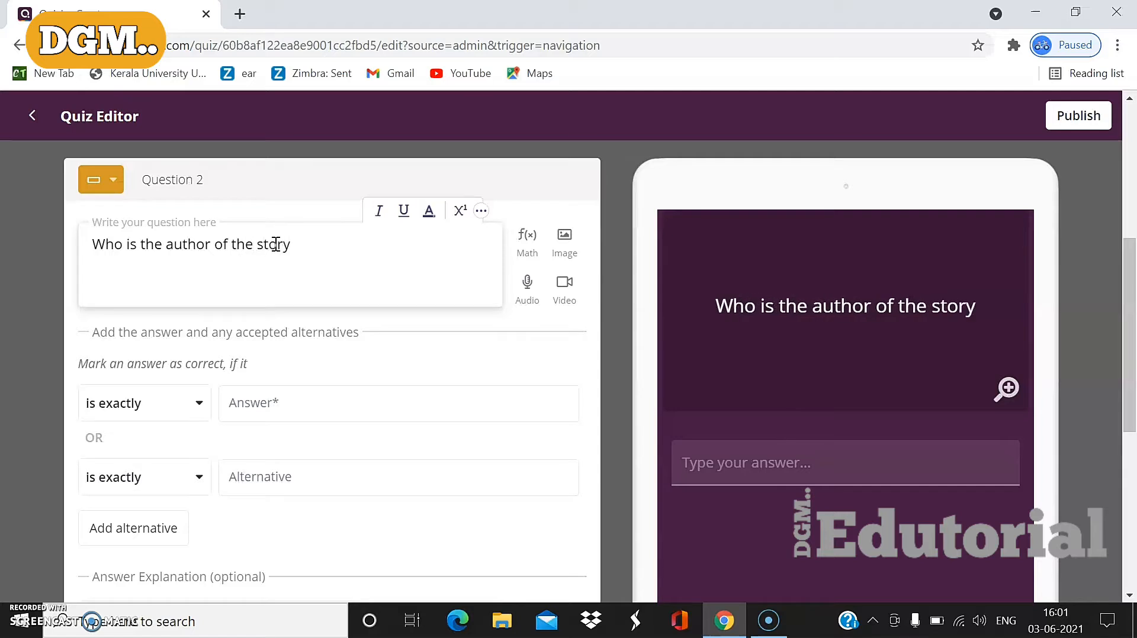
End the author question with a question mark and enter Wordsworth as its exact accepted answer.
type("?")
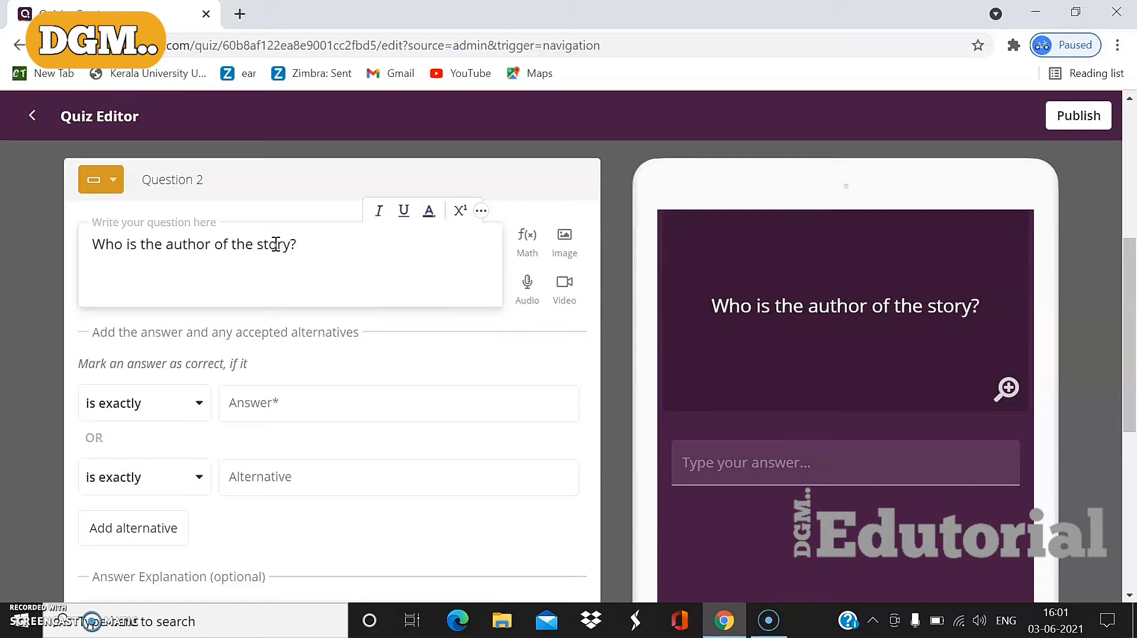
left_click(251, 408)
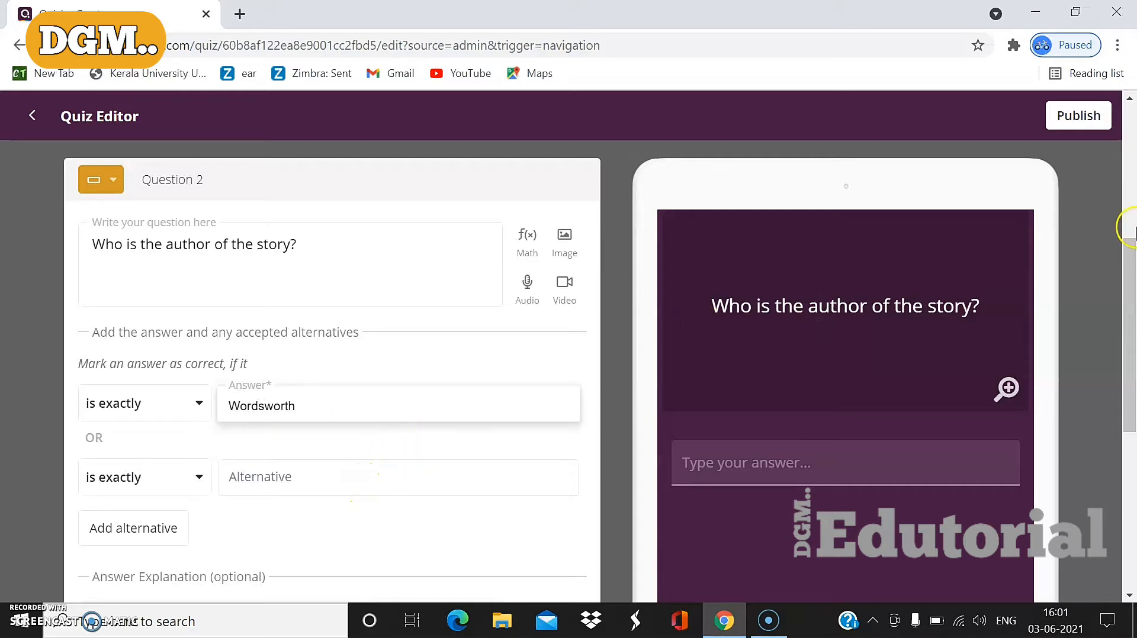
Set the author question's time limit to 45 seconds and save the question.
left_click_drag(1132, 252, 1132, 374)
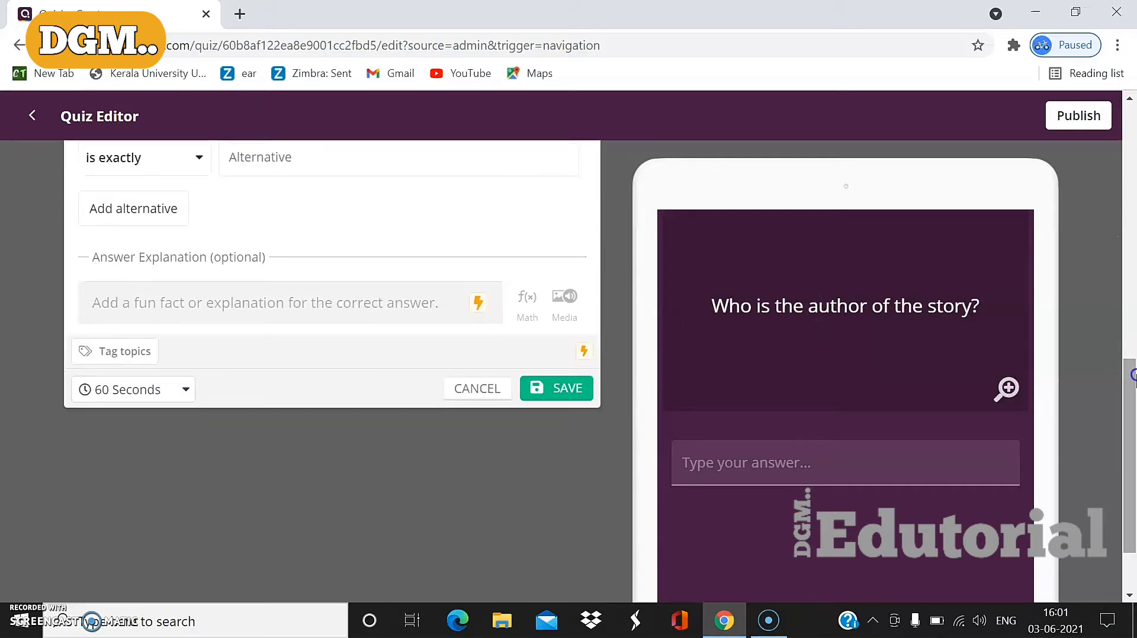
left_click(175, 392)
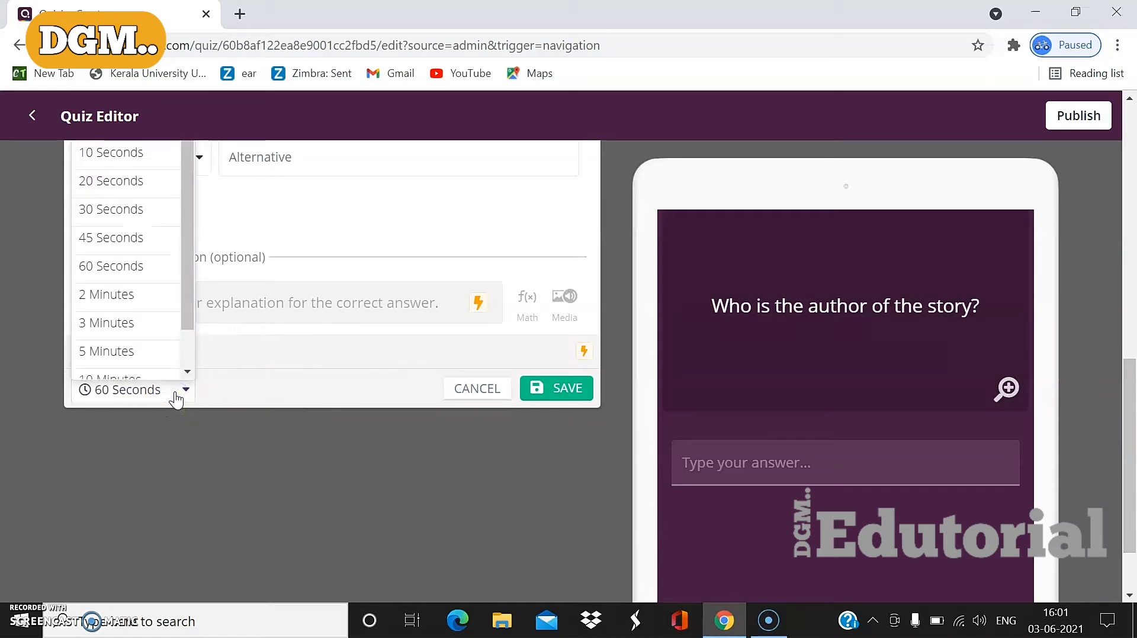
left_click(149, 240)
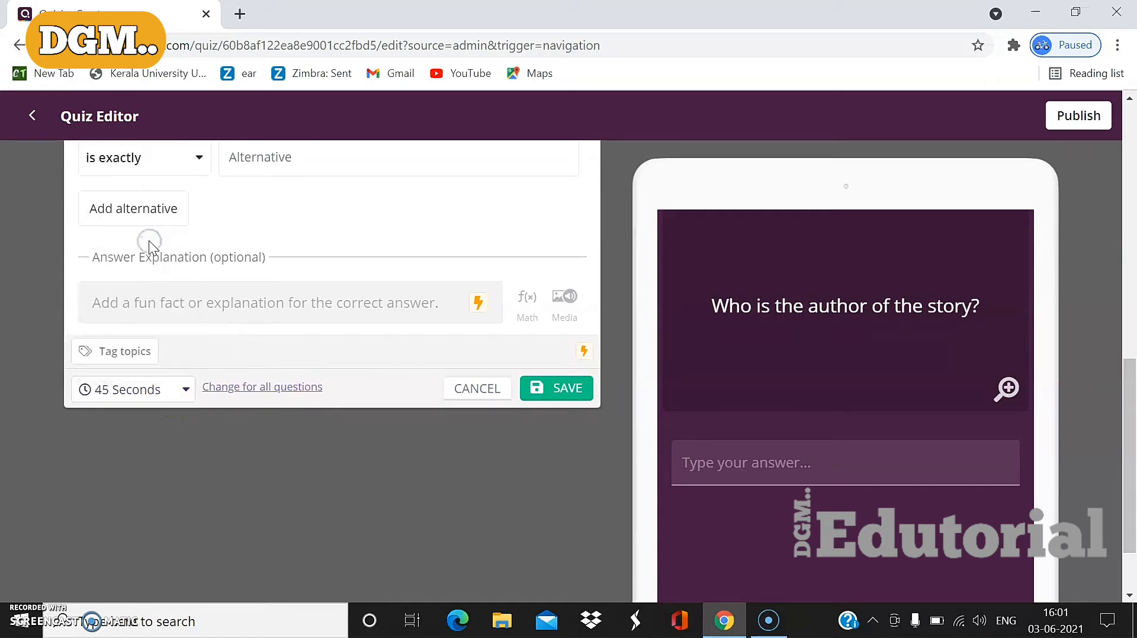
left_click(567, 388)
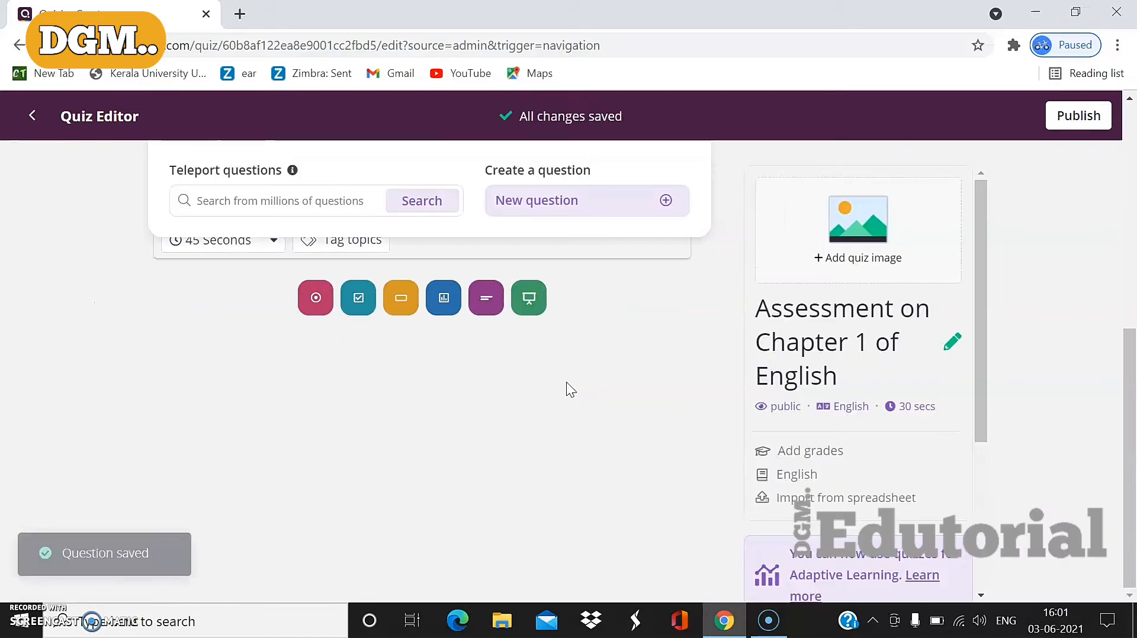
Publish the quiz, choosing 3rd as the starting grade in the quiz details and saving them.
left_click_drag(1128, 395, 1129, 151)
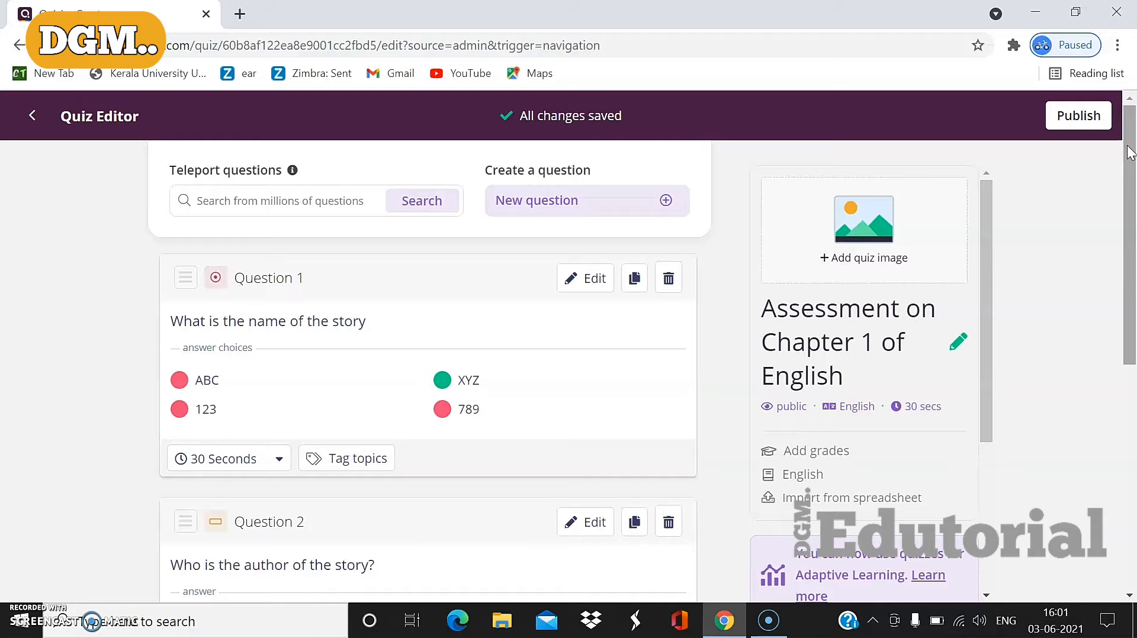
left_click(1082, 120)
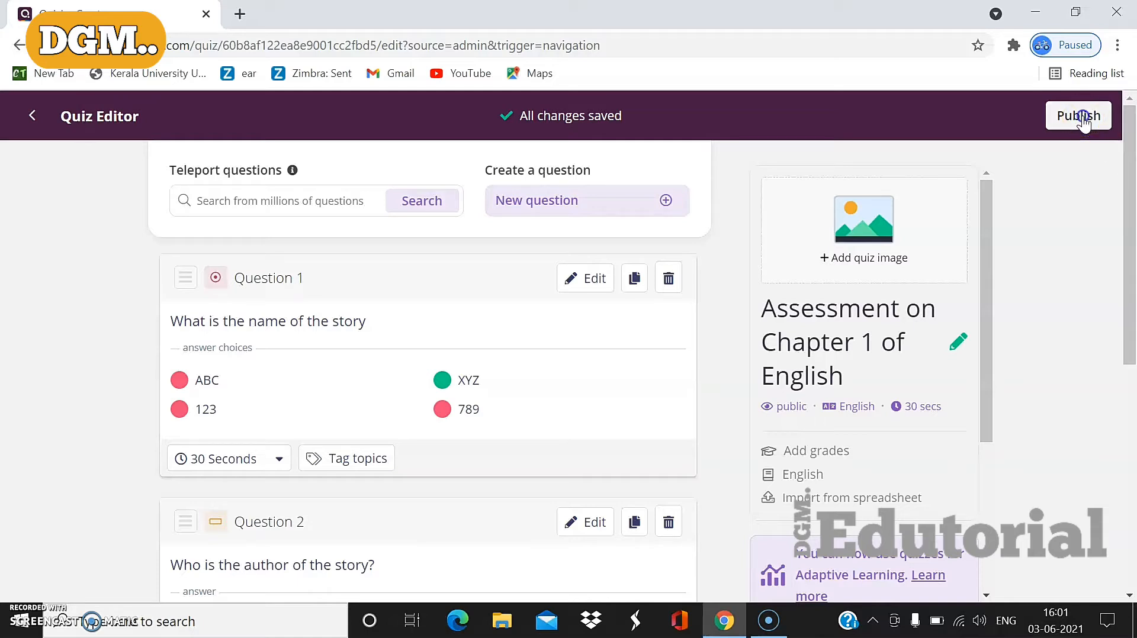
left_click(1083, 120)
left_click(681, 264)
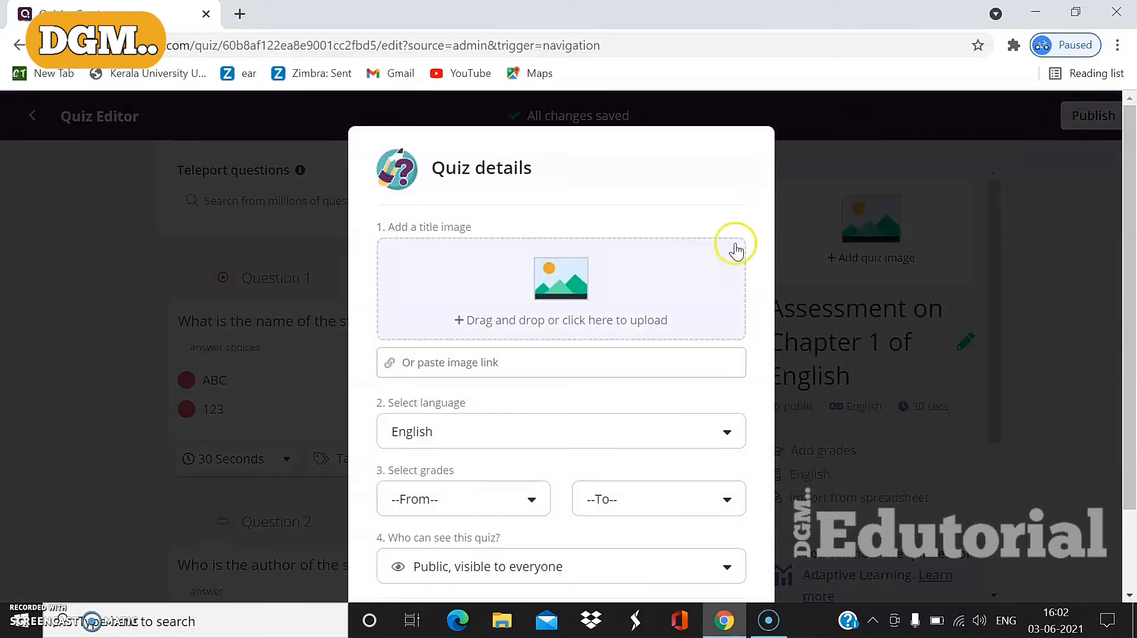
left_click_drag(1128, 213, 1127, 310)
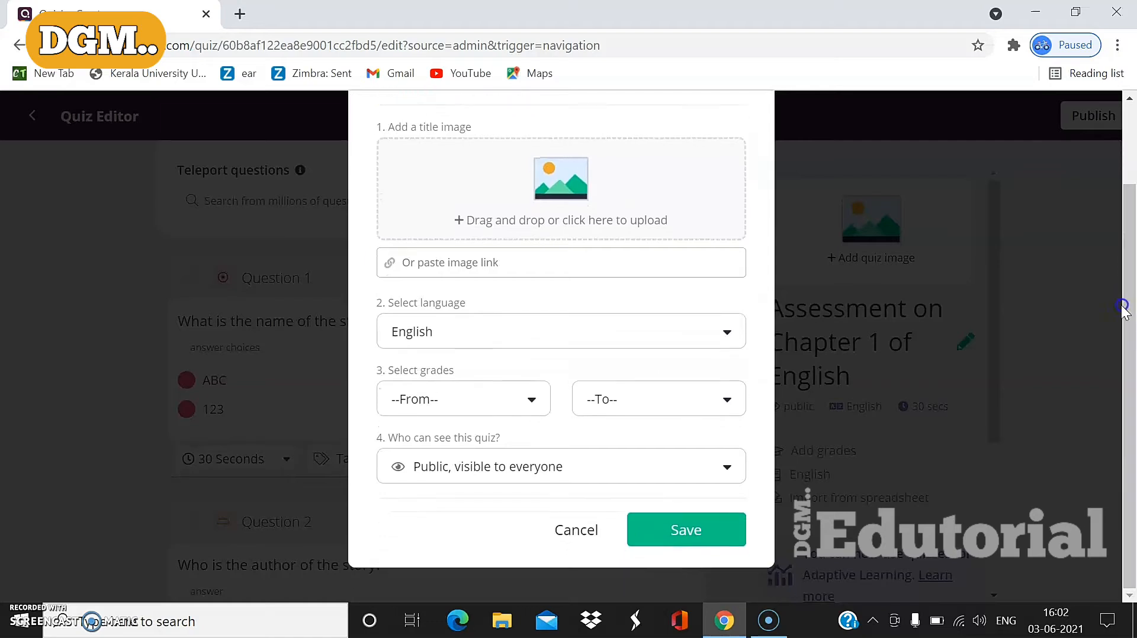
left_click(470, 398)
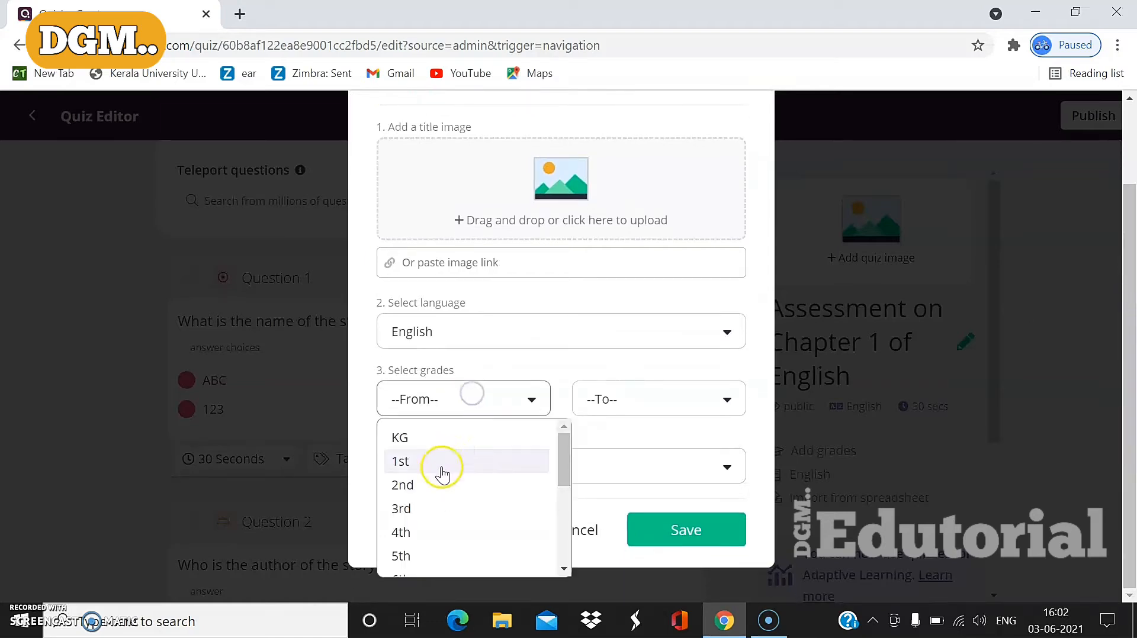
left_click(424, 516)
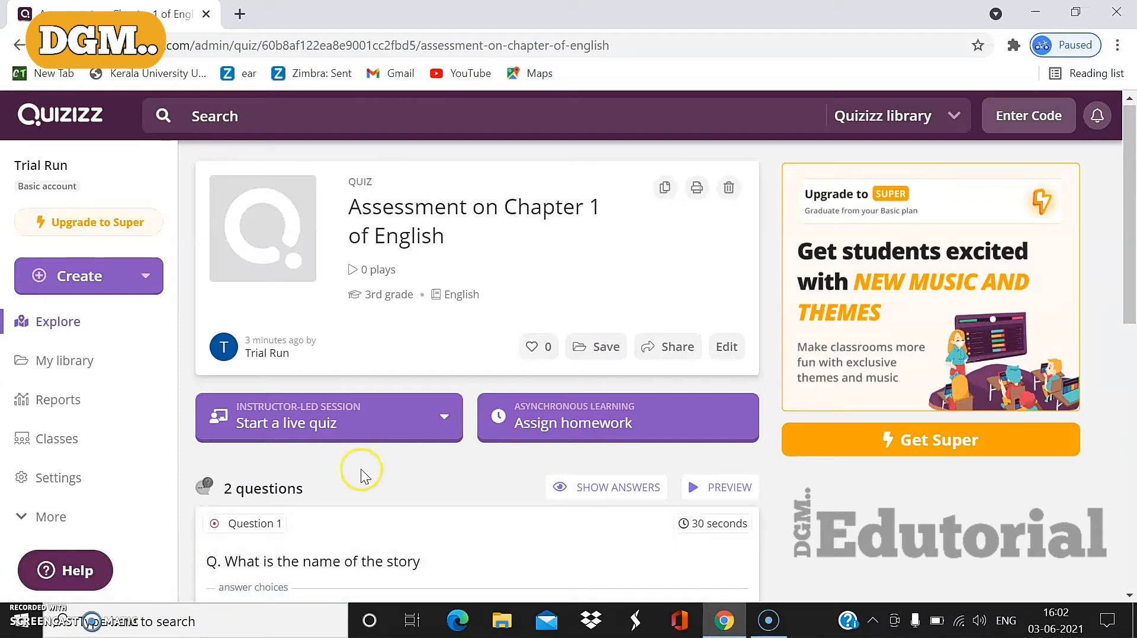
Set up an instructor-led live session of the published quiz in Classic mode.
left_click(340, 433)
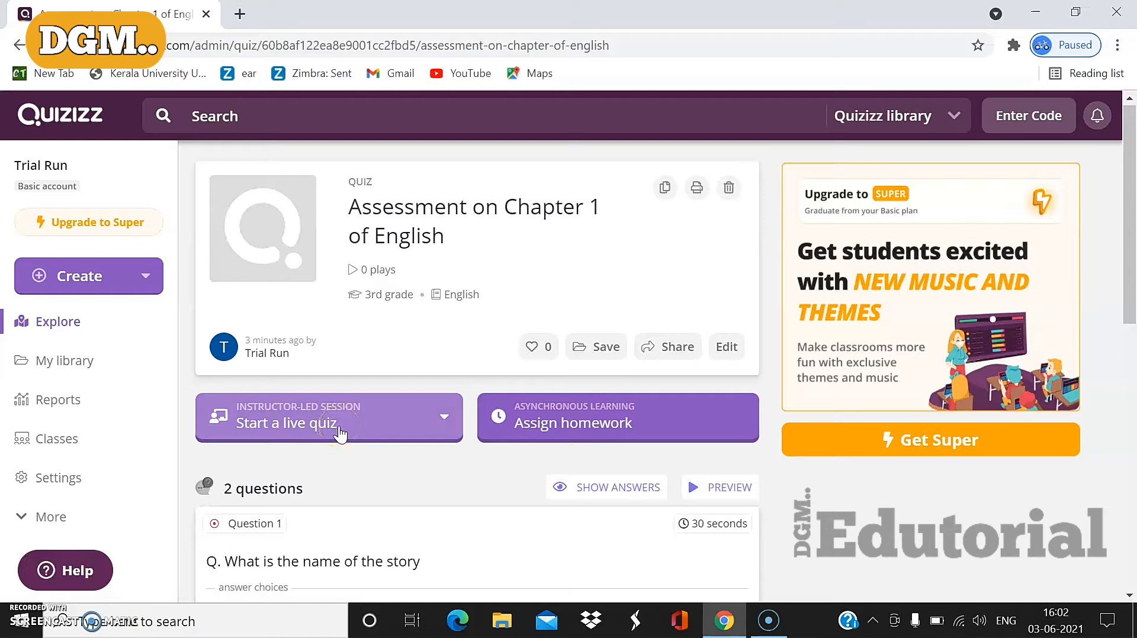
left_click(541, 415)
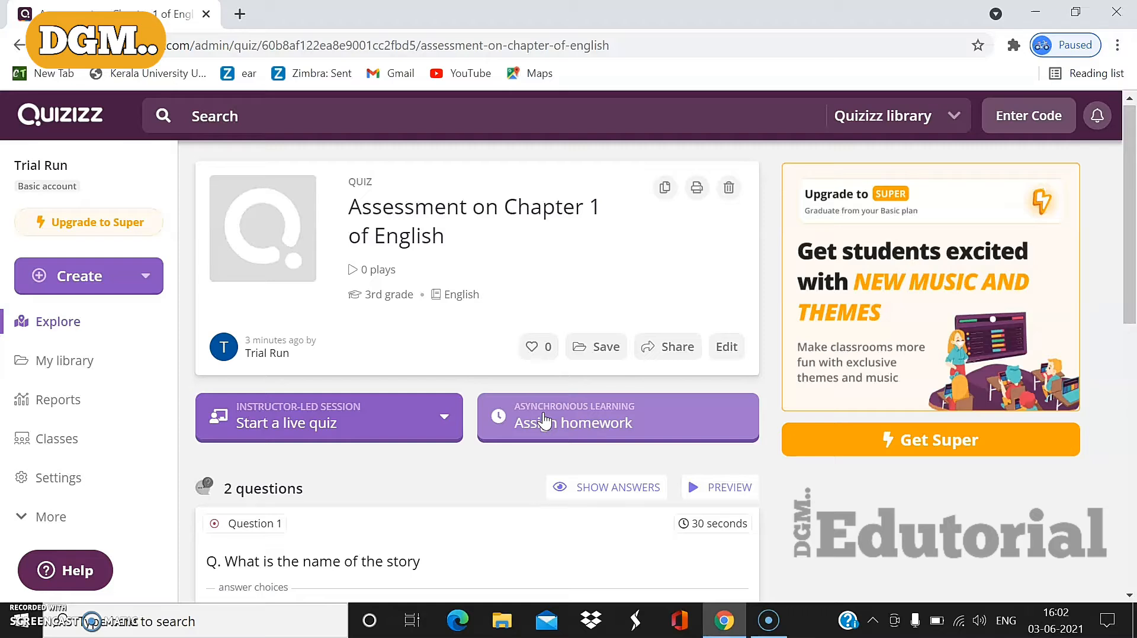
left_click(330, 424)
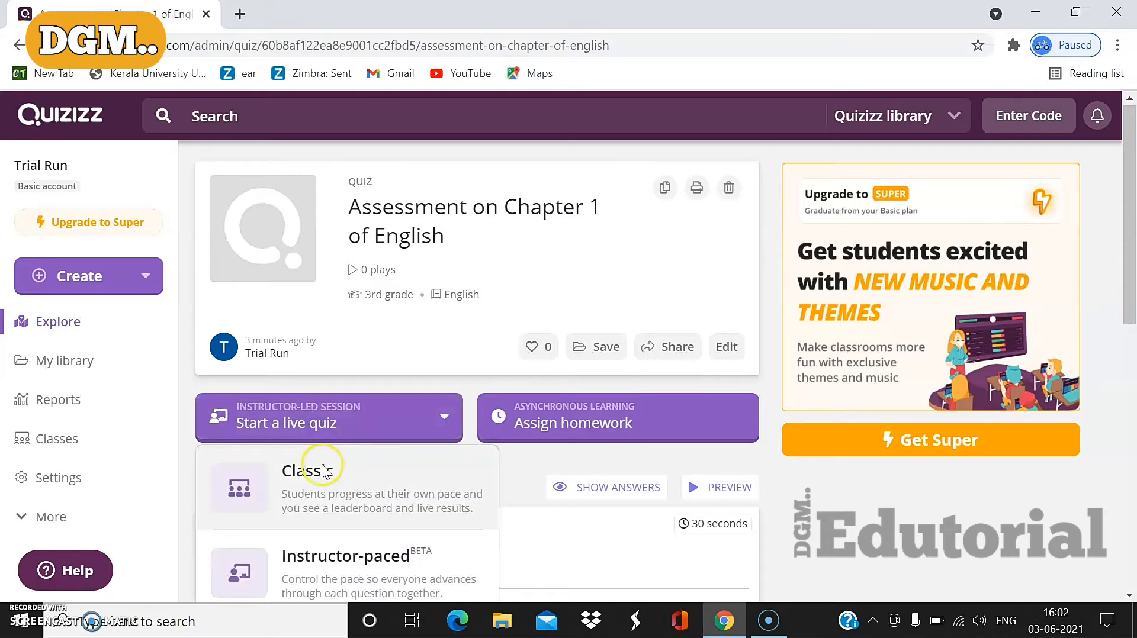
left_click(351, 511)
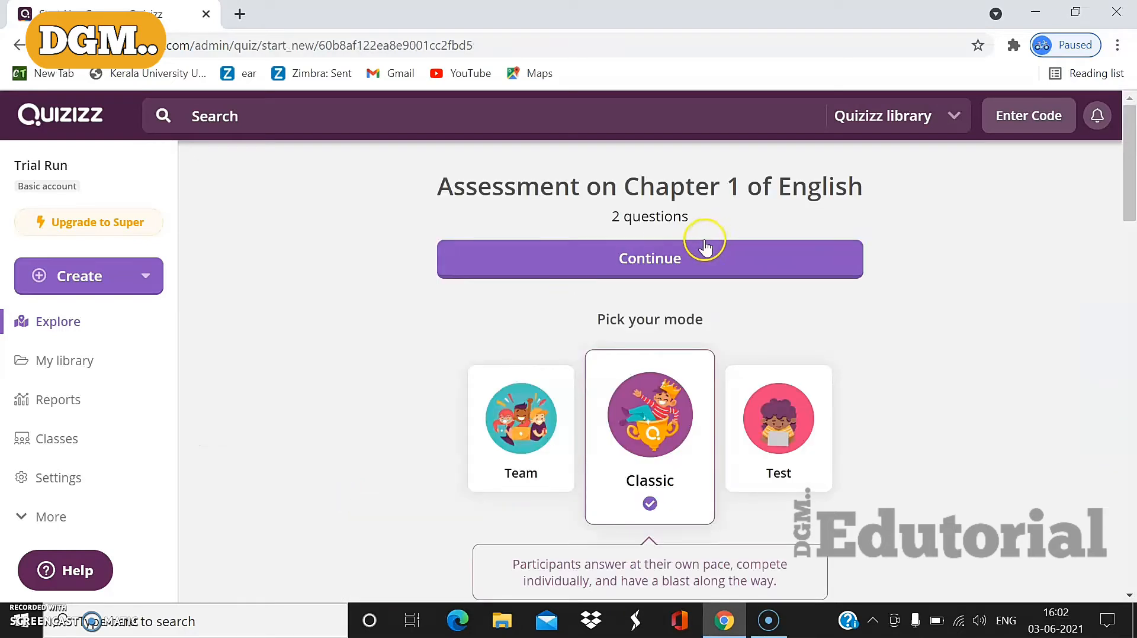
Set Show answers during activity to Off in the live session's general settings.
left_click_drag(1128, 200, 1129, 334)
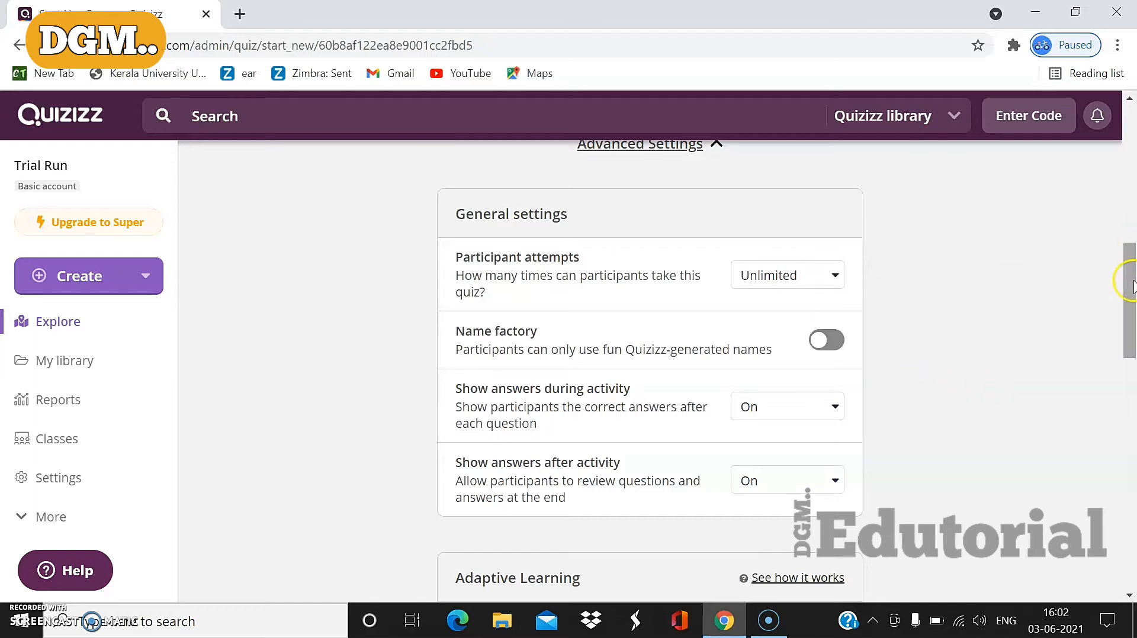
left_click_drag(1128, 283, 1131, 315)
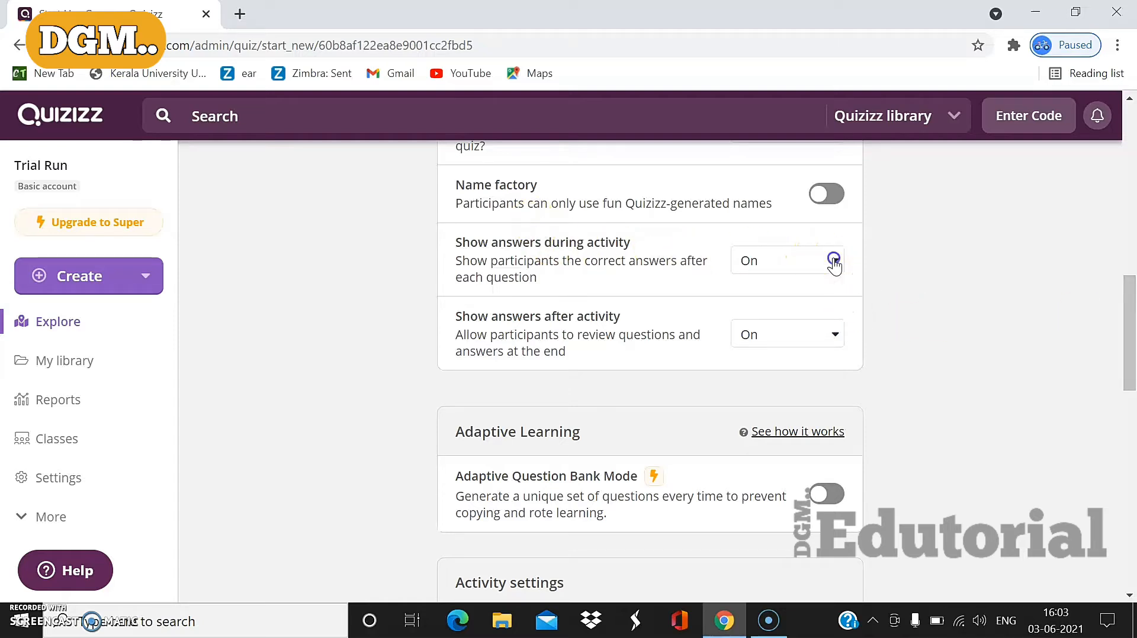
left_click(832, 260)
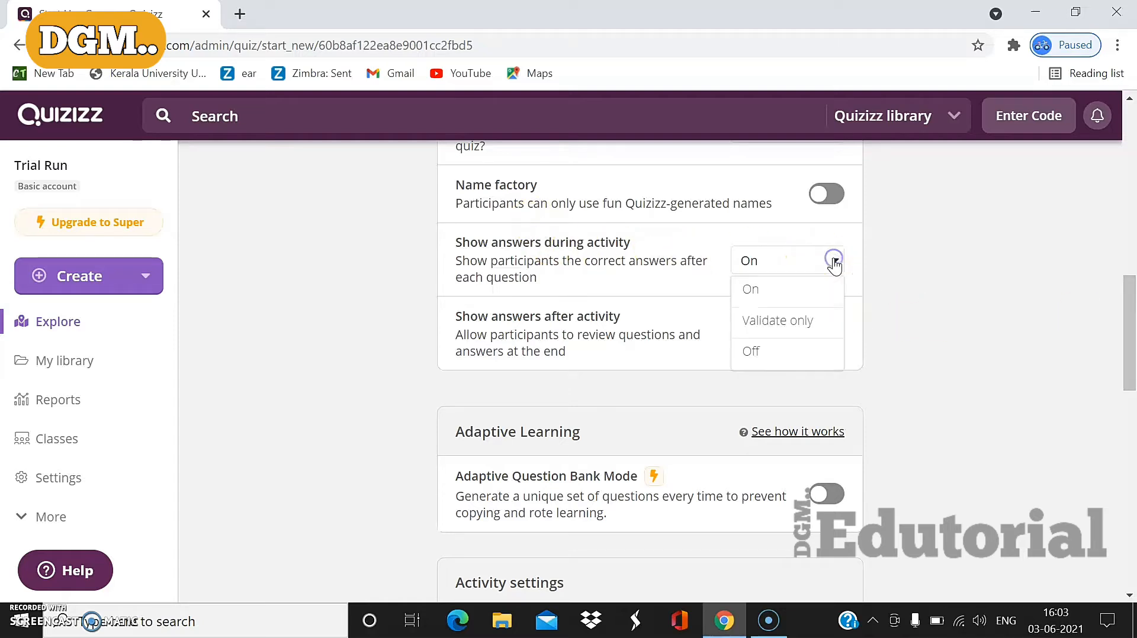
left_click(782, 353)
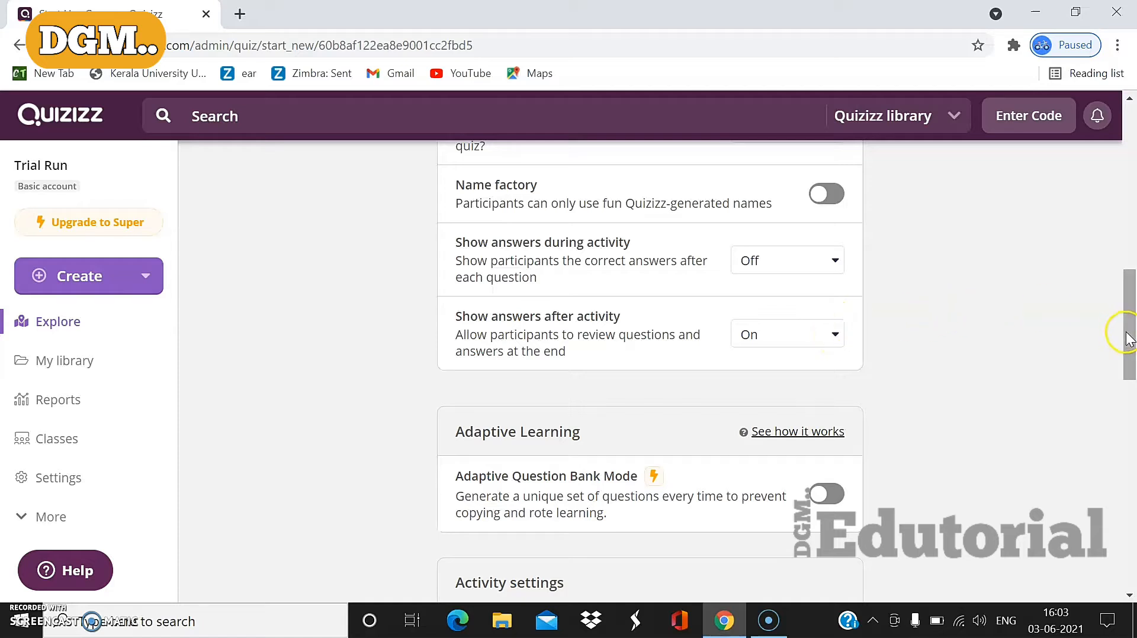
Turn off question shuffling in the activity settings and continue to the live session's join screen.
left_click_drag(1128, 330, 1127, 444)
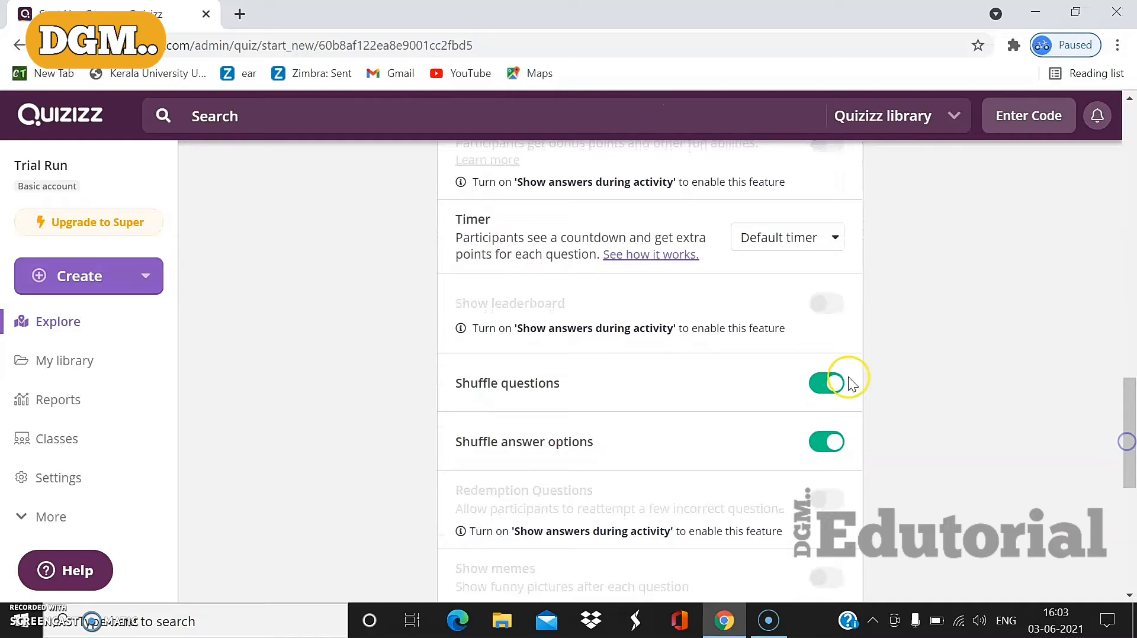
left_click(823, 395)
left_click_drag(1131, 390, 1131, 489)
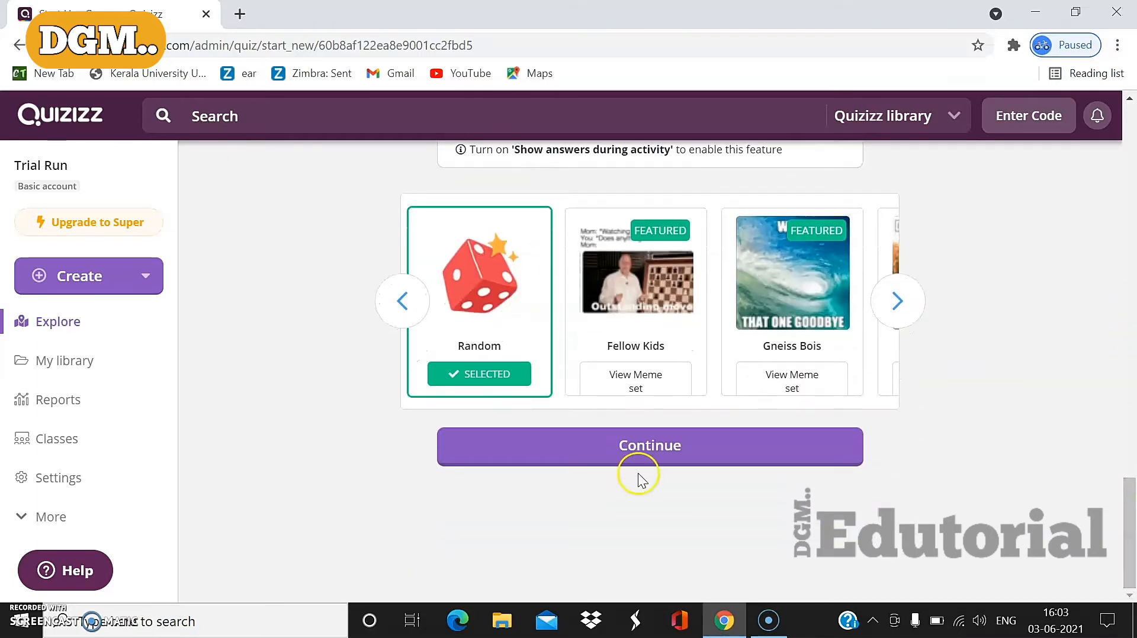
left_click(646, 448)
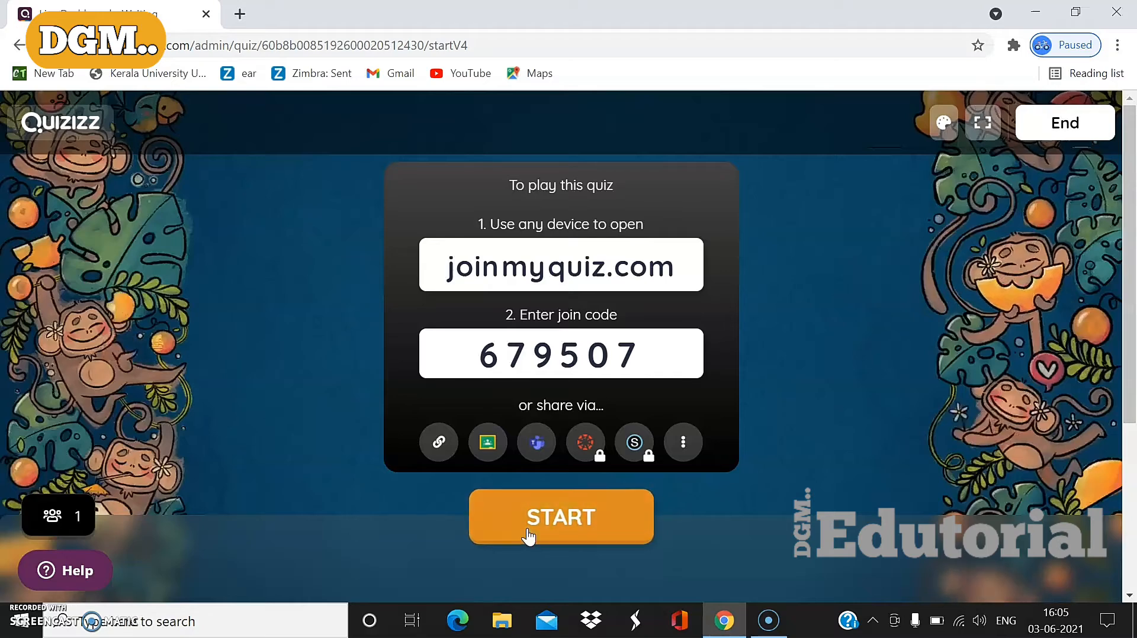
End the live quiz session and confirm ending it.
left_click(1064, 128)
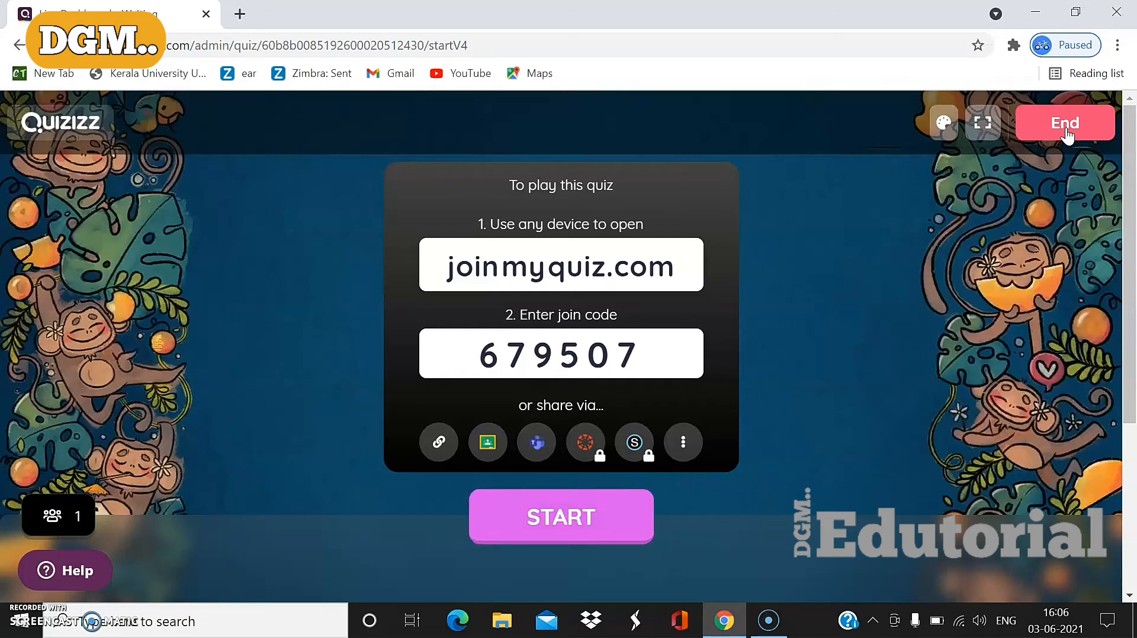
left_click(1066, 125)
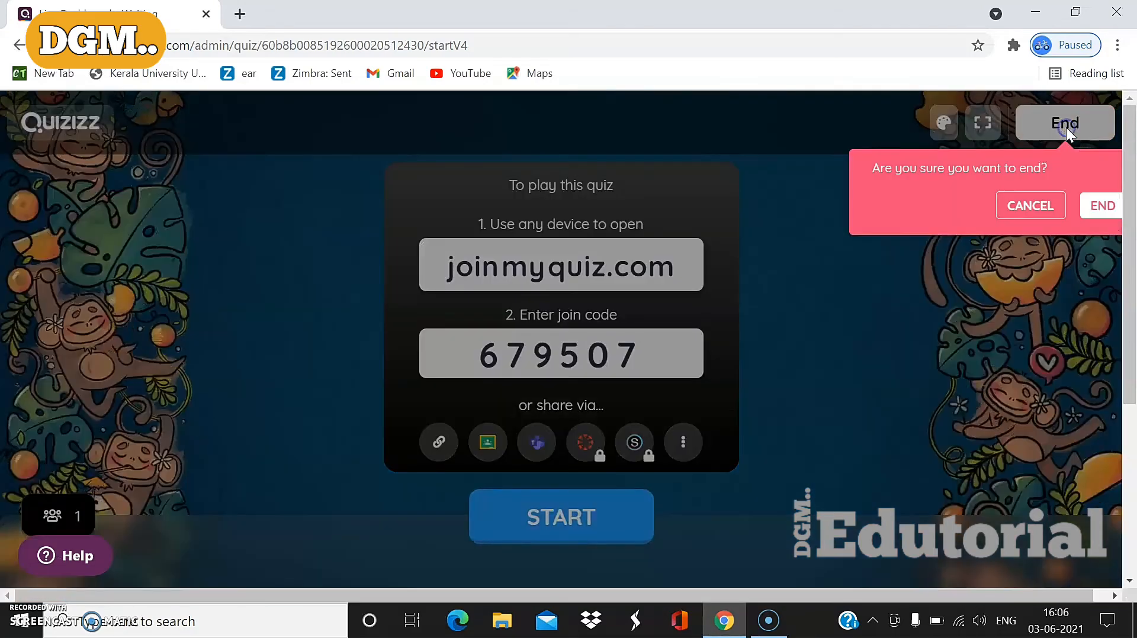
left_click(1101, 208)
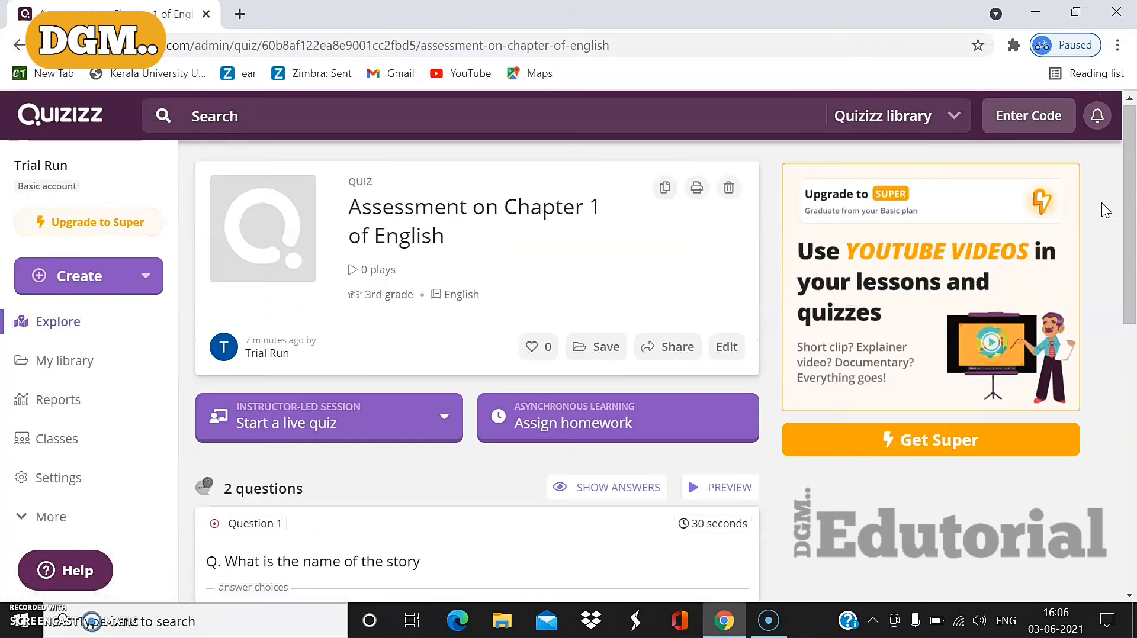
Assign the quiz as homework with a custom deadline of Friday, June 4, 4:15 PM.
left_click(641, 441)
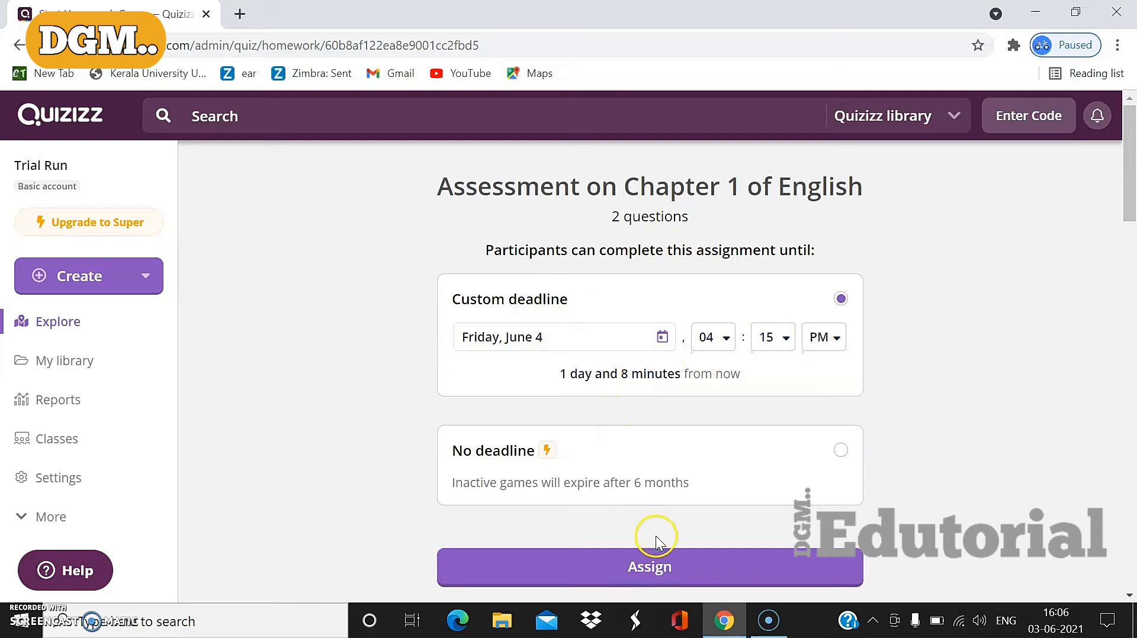
left_click(660, 568)
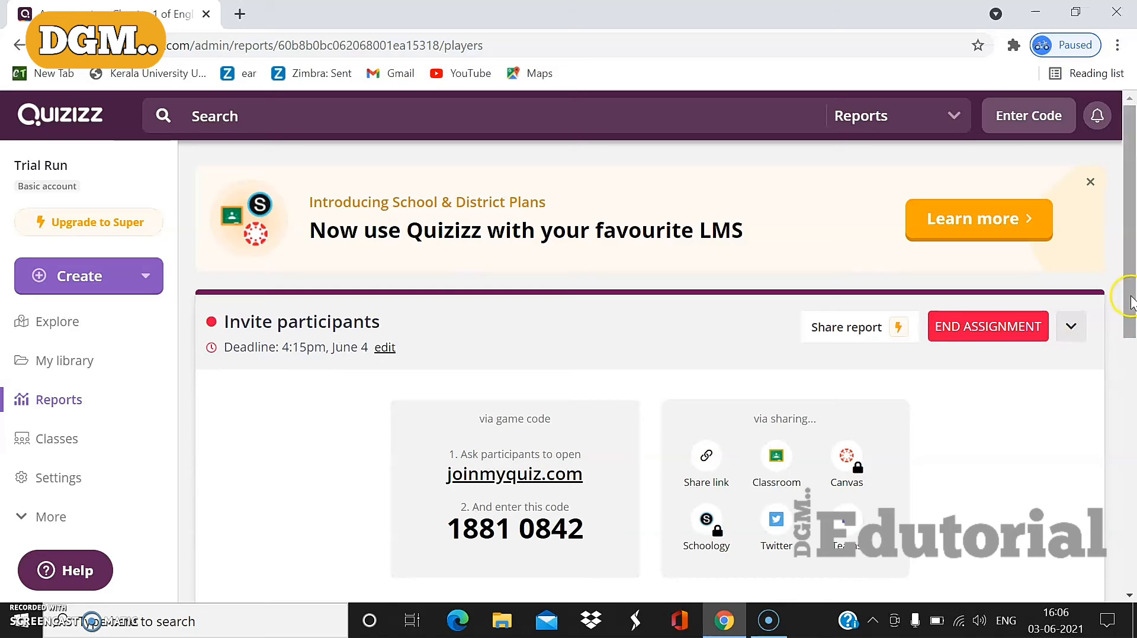
mouse_move(1130, 302)
left_mouse_down()
mouse_move(1129, 403)
mouse_move(1123, 303)
left_mouse_up()
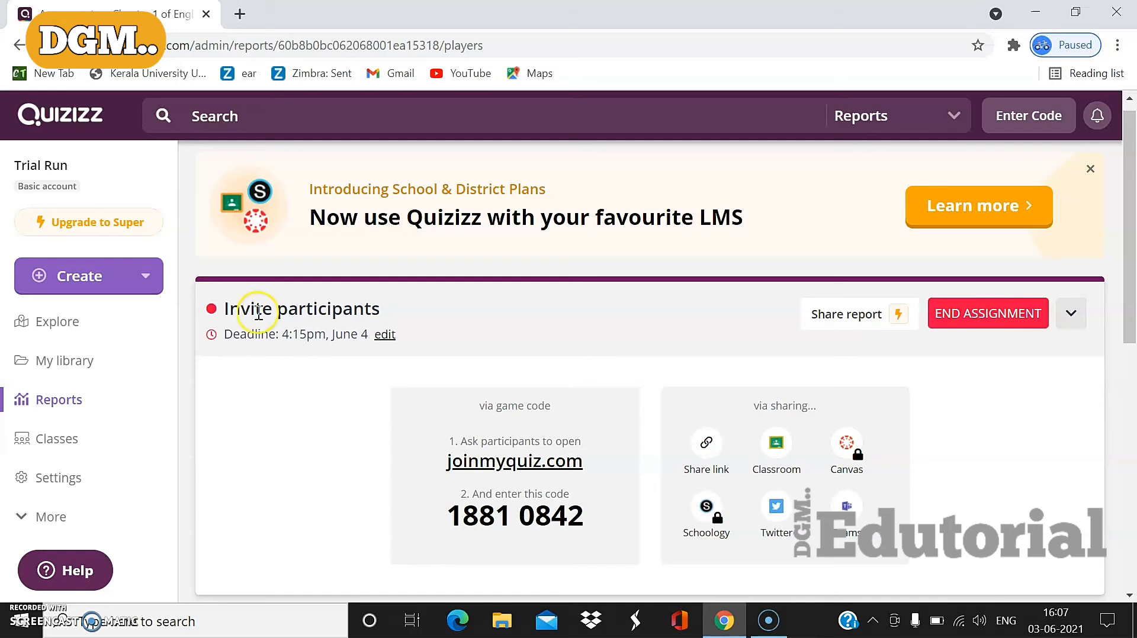
Search the Quizizz library for "tenses" and open the 4th-grade Tenses quiz with 10 questions.
left_click(52, 324)
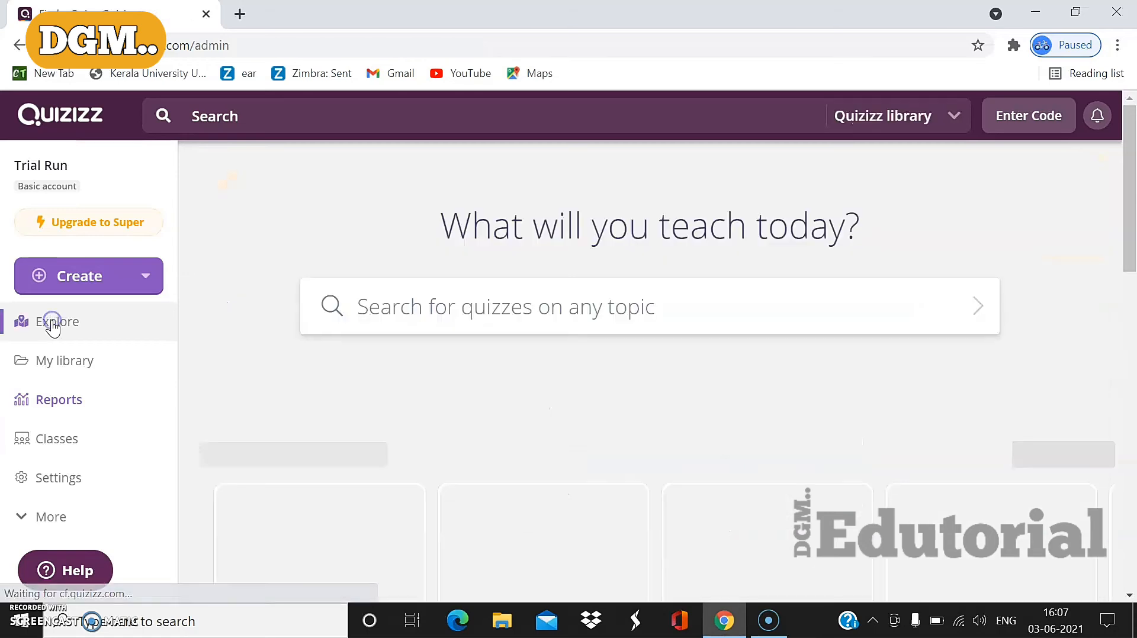
left_click(365, 319)
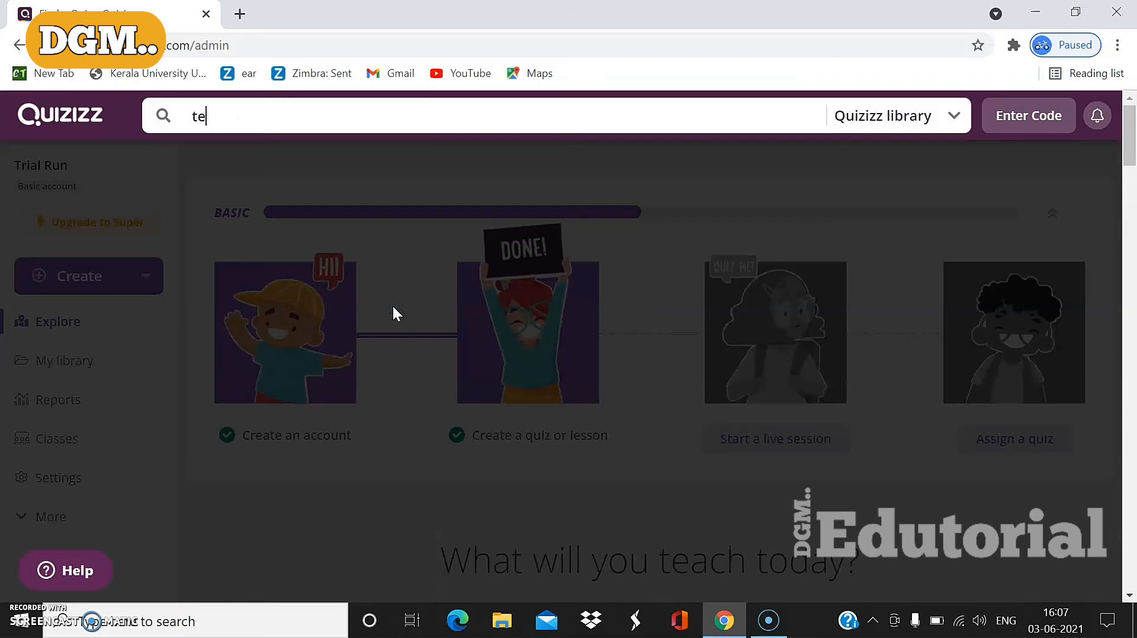
type("tenses")
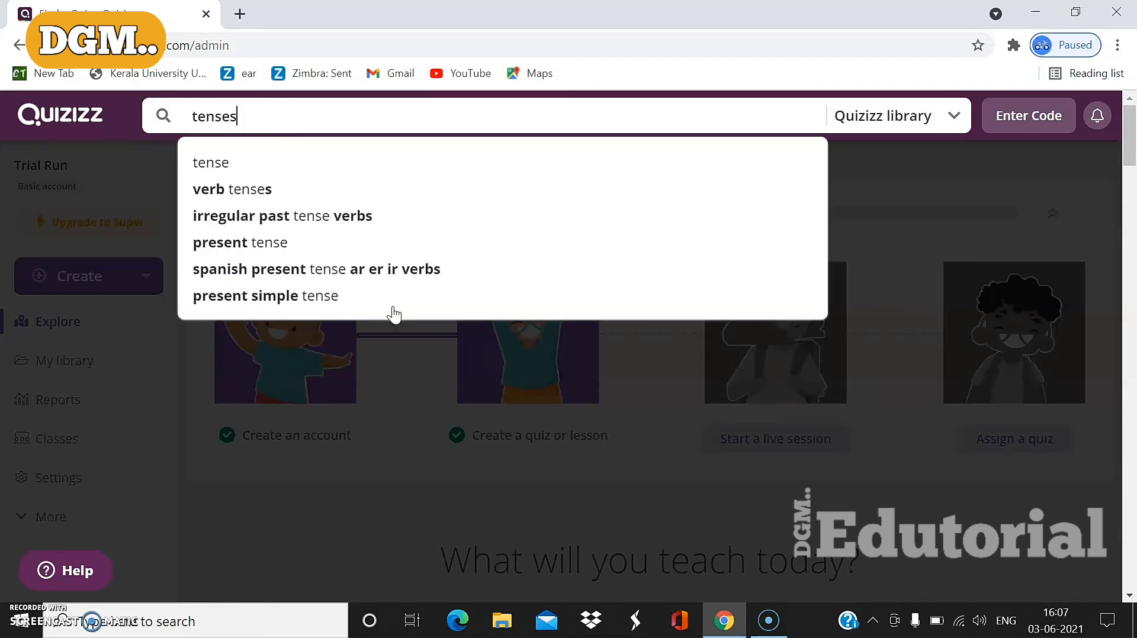
key("Return")
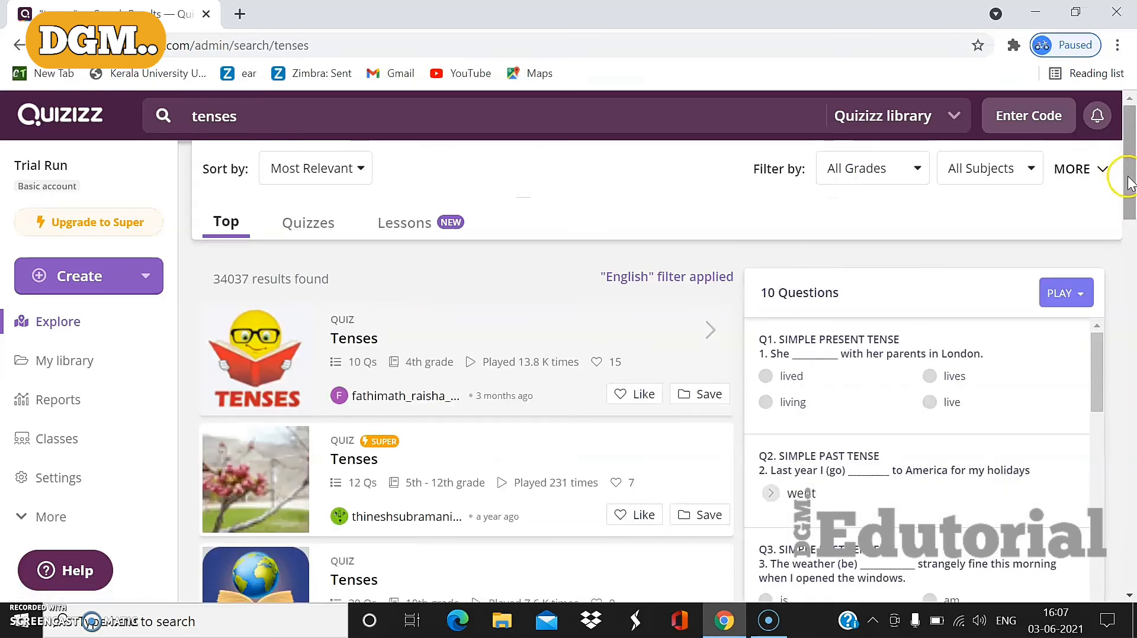
left_click_drag(1128, 177, 1130, 213)
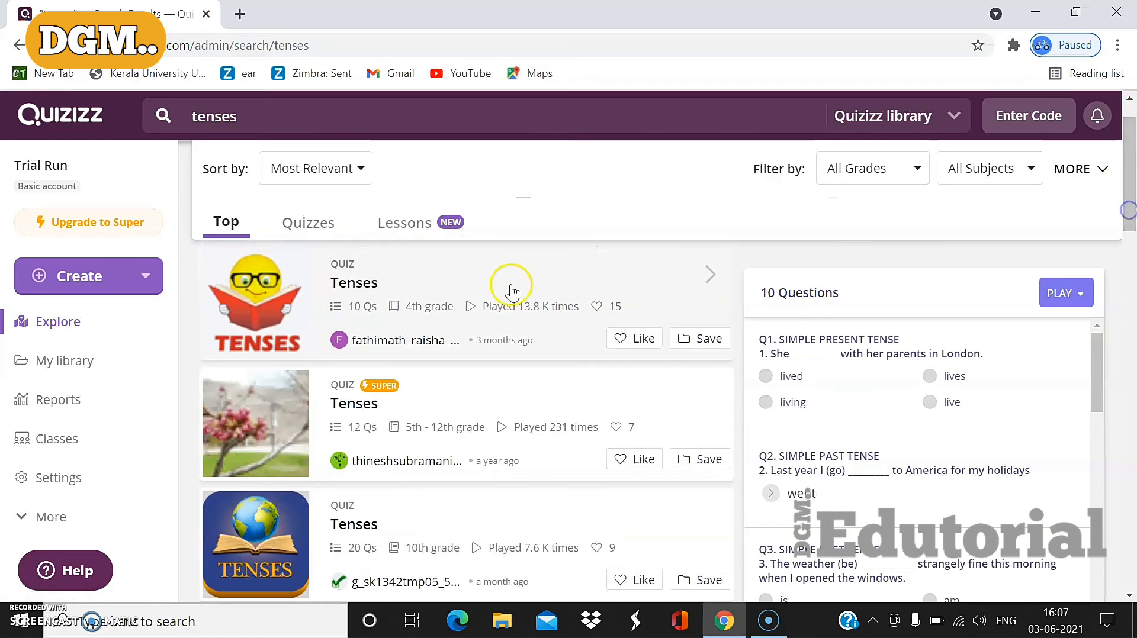
left_click(384, 285)
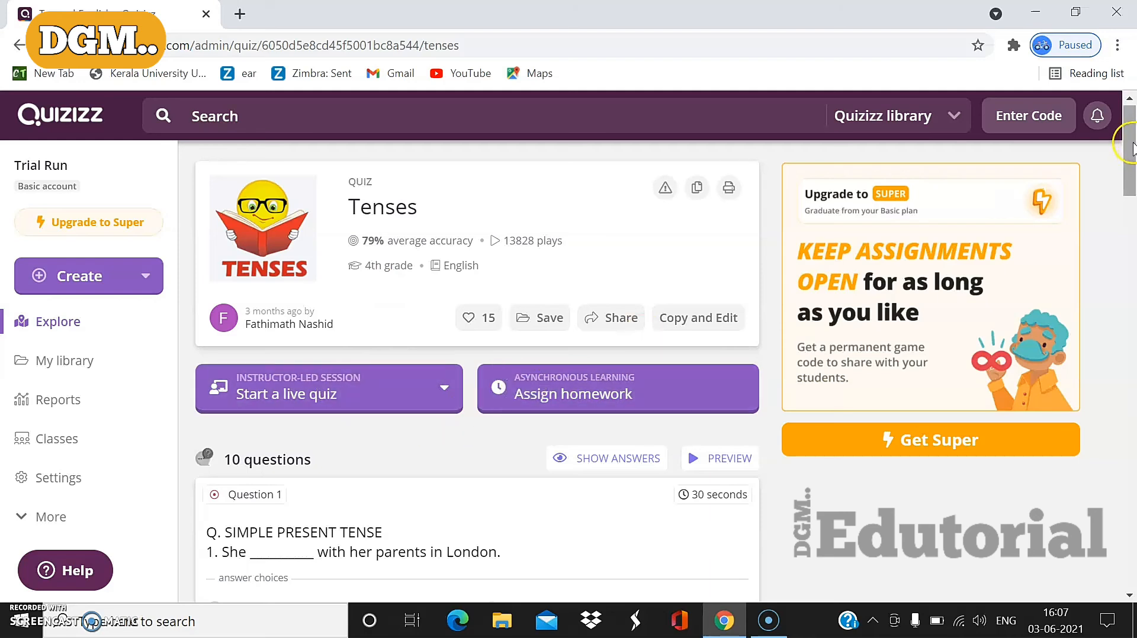
Leave the Tenses quiz and return to the Explore home page.
left_click_drag(1129, 190, 1127, 155)
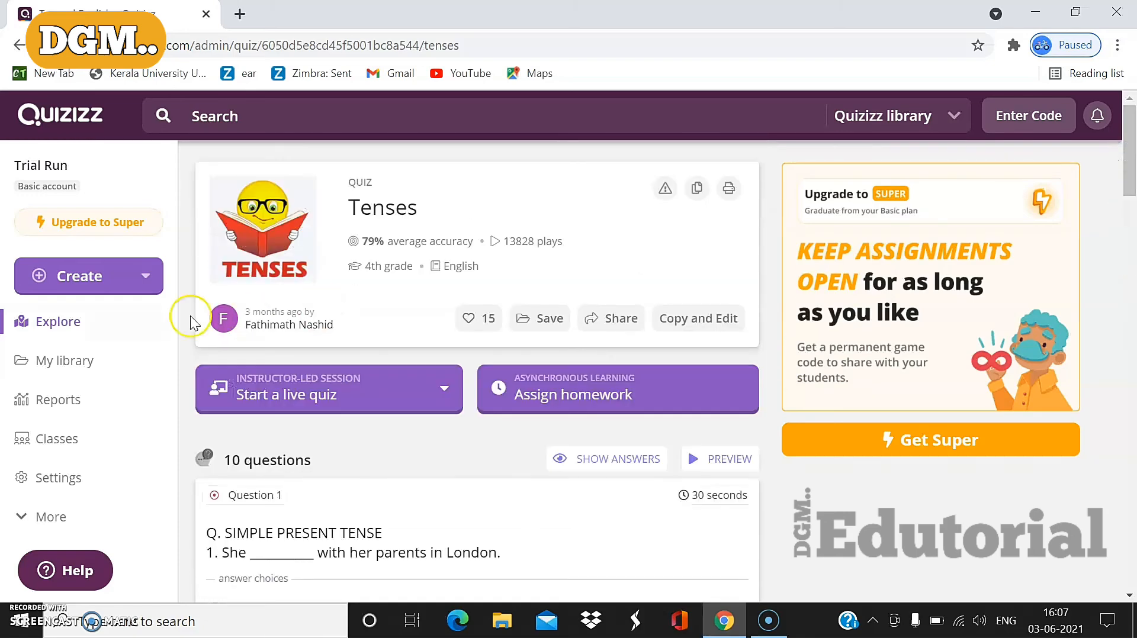
left_click(68, 322)
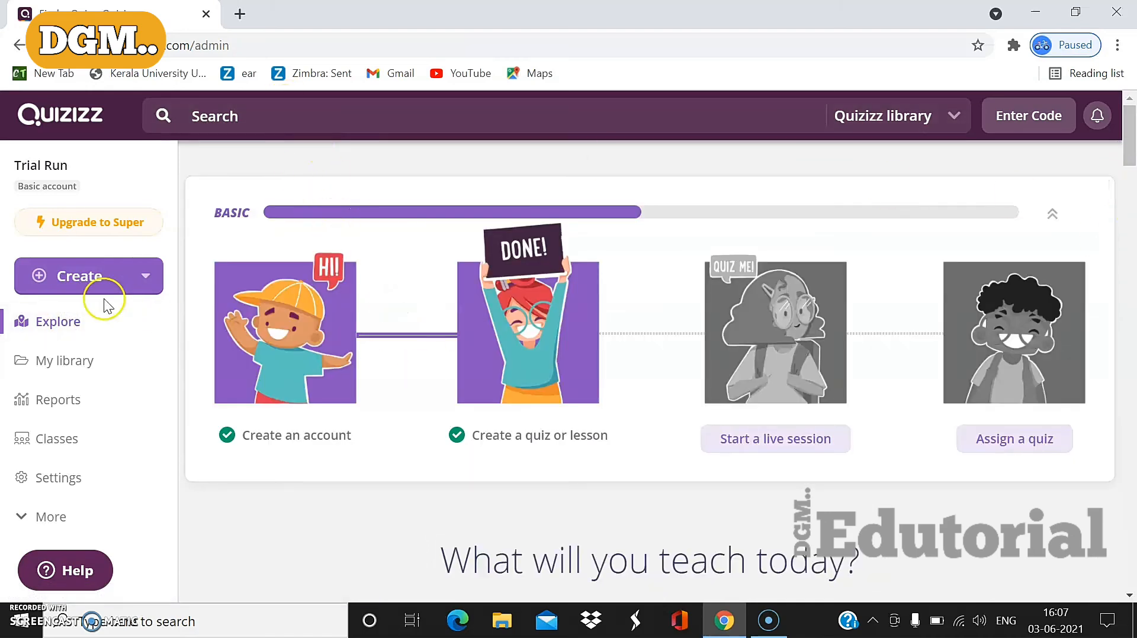
left_click(52, 324)
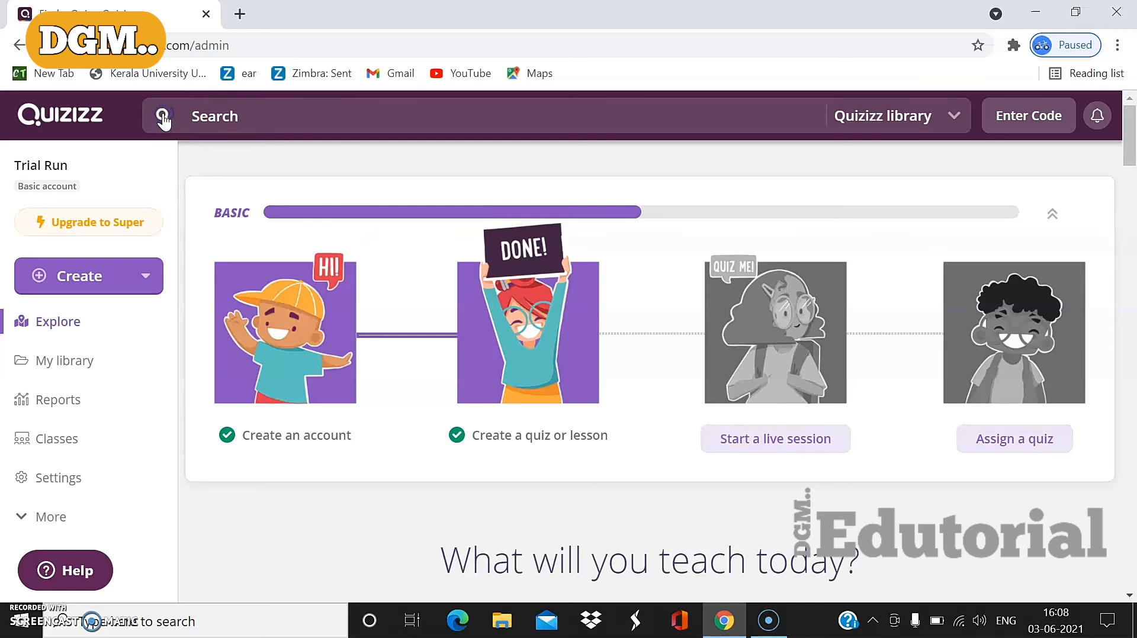
left_click(18, 45)
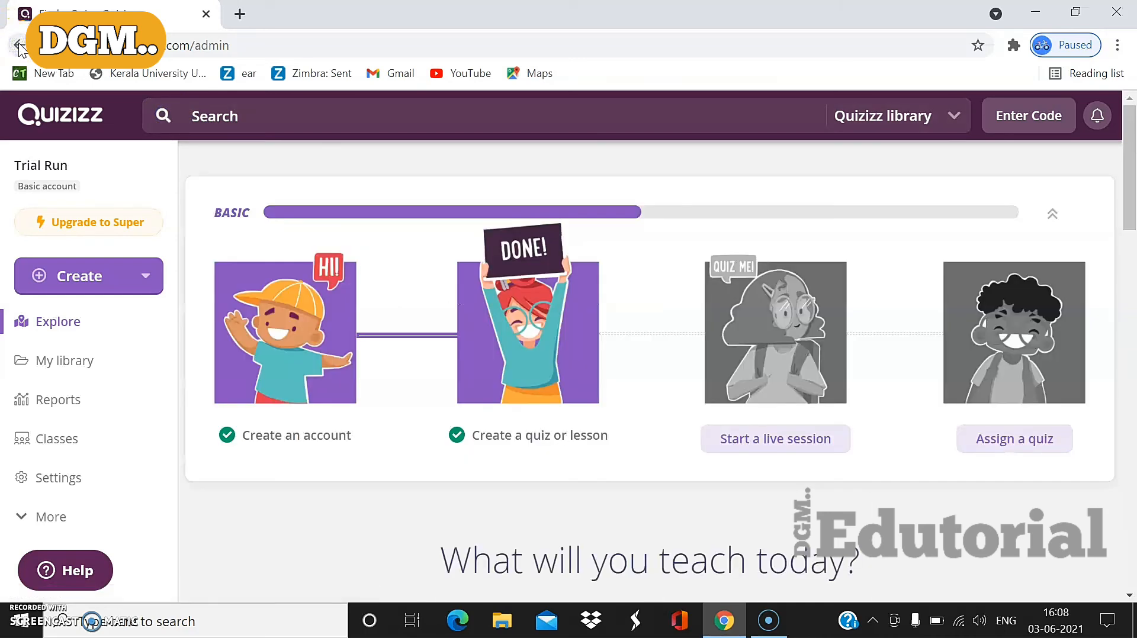
left_click(19, 45)
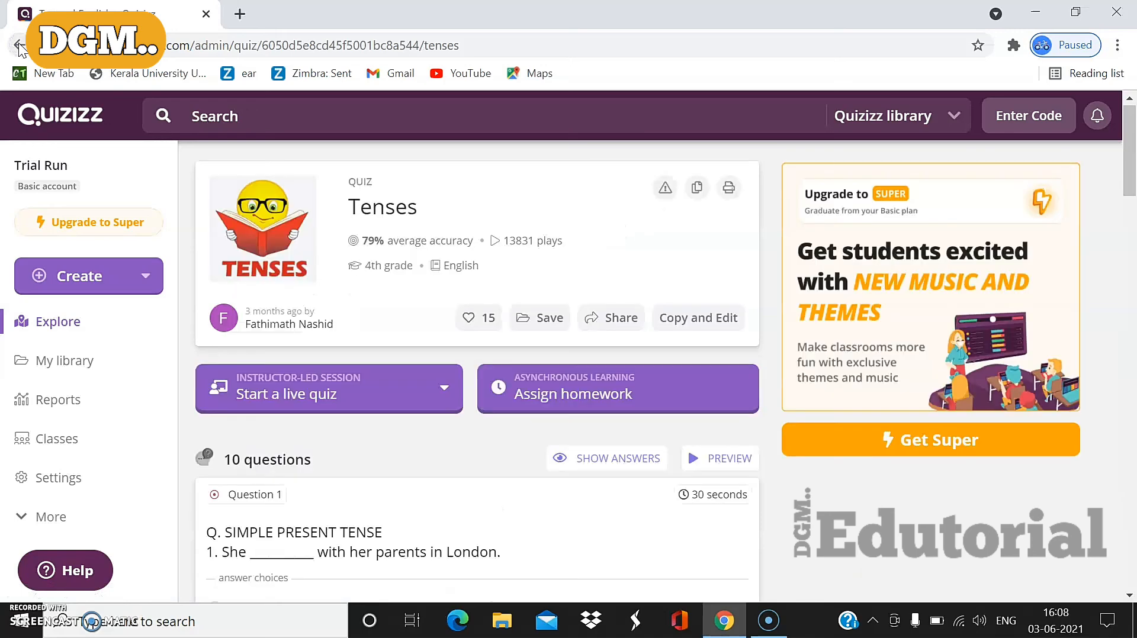
left_click(19, 45)
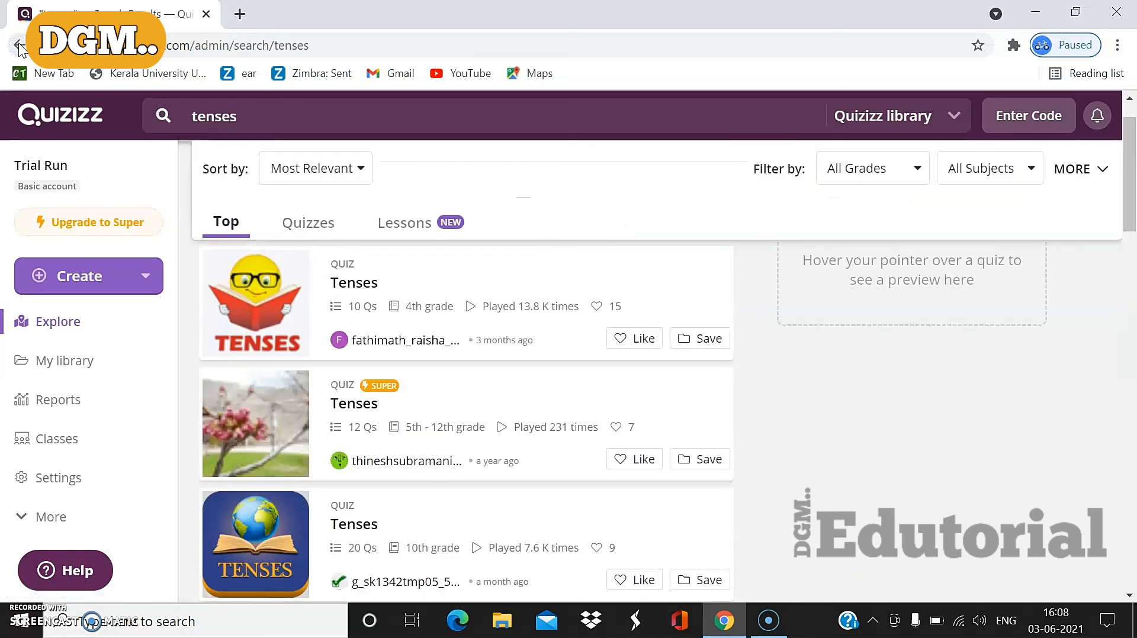
left_click(18, 45)
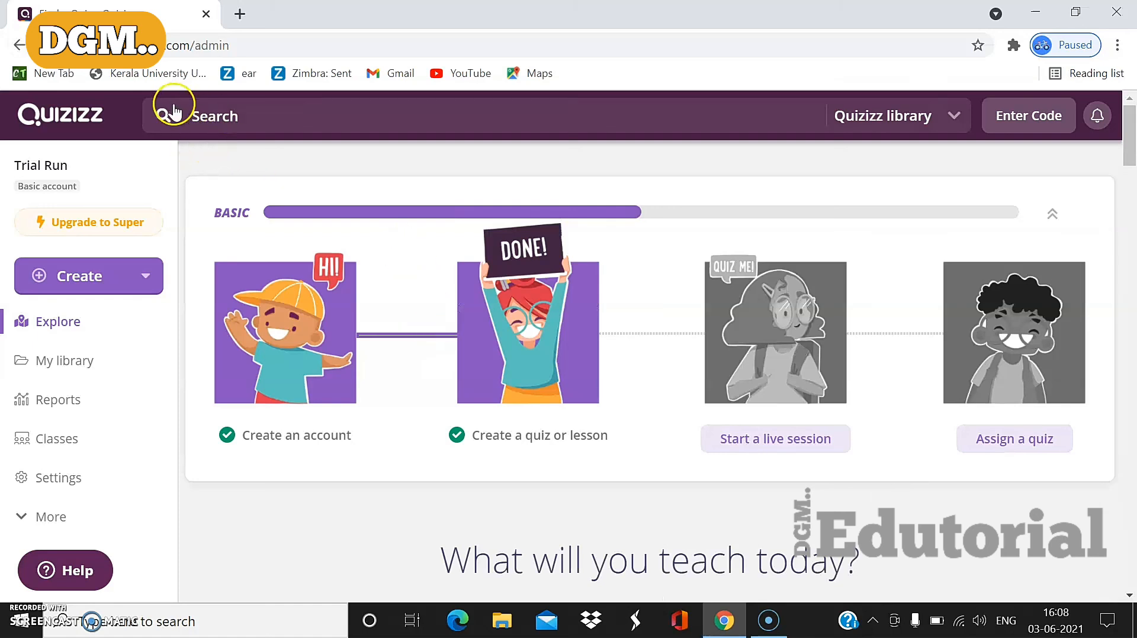
Search the Quizizz library for "periodic table" and open the 10th-grade Periodic Table quiz with 15 questions.
left_click(214, 115)
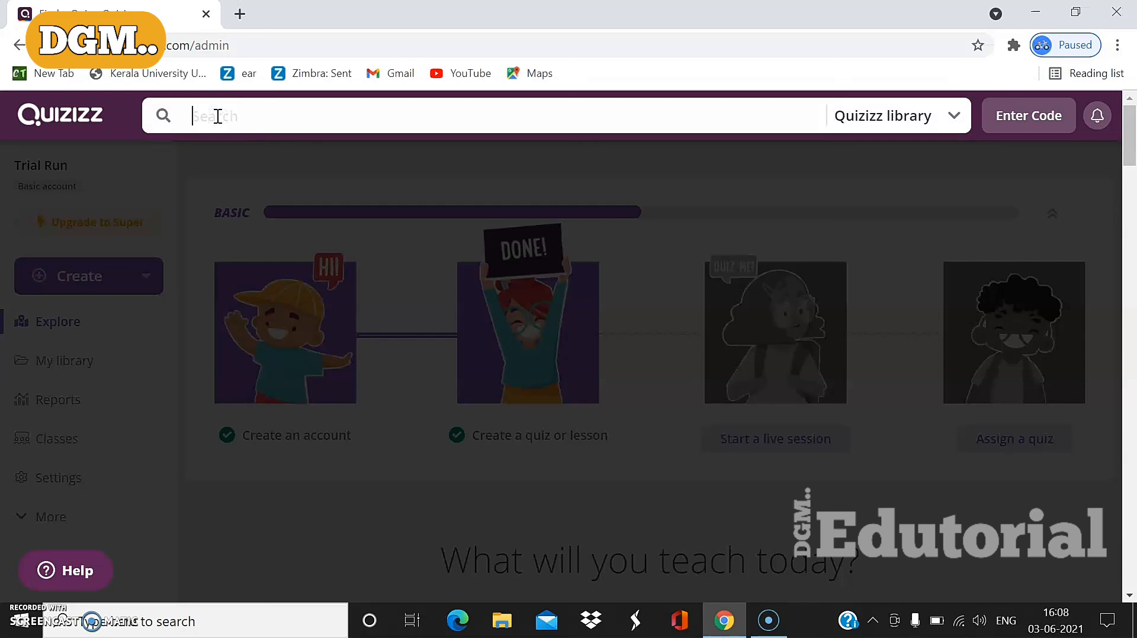
type("periodic table")
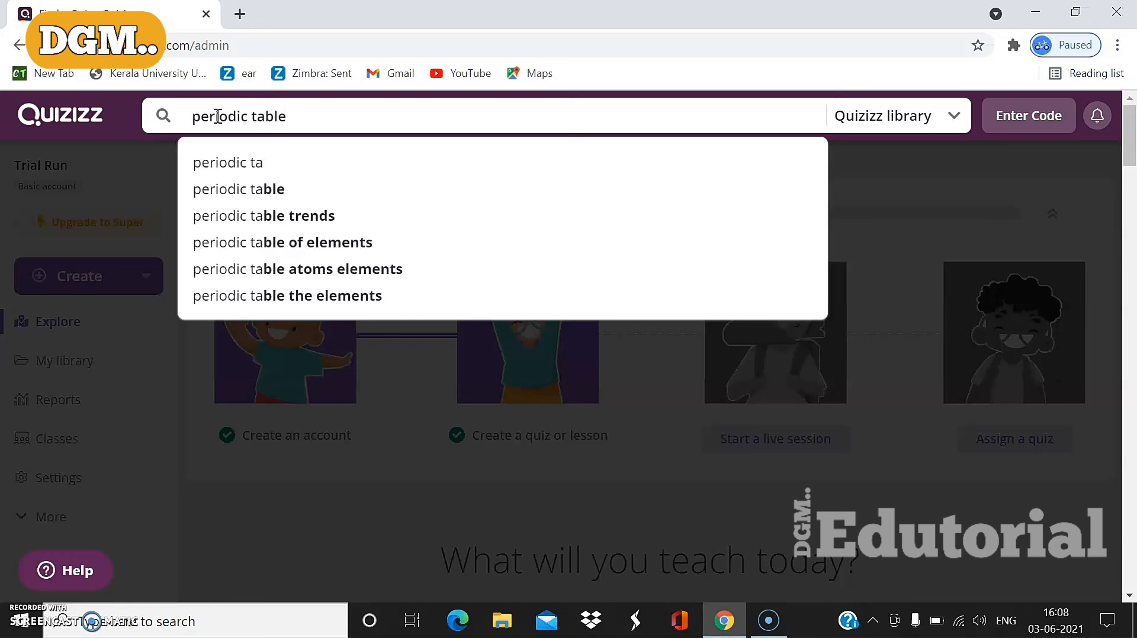
left_click(263, 164)
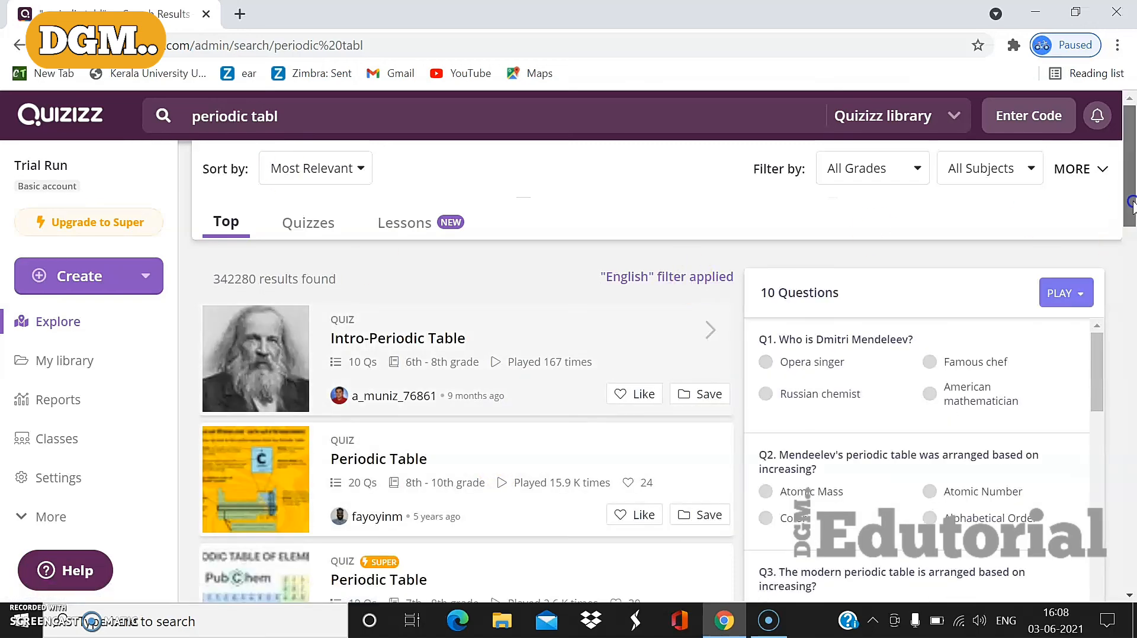
scroll(1133, 248, "down", 2)
left_click_drag(1133, 242, 1130, 279)
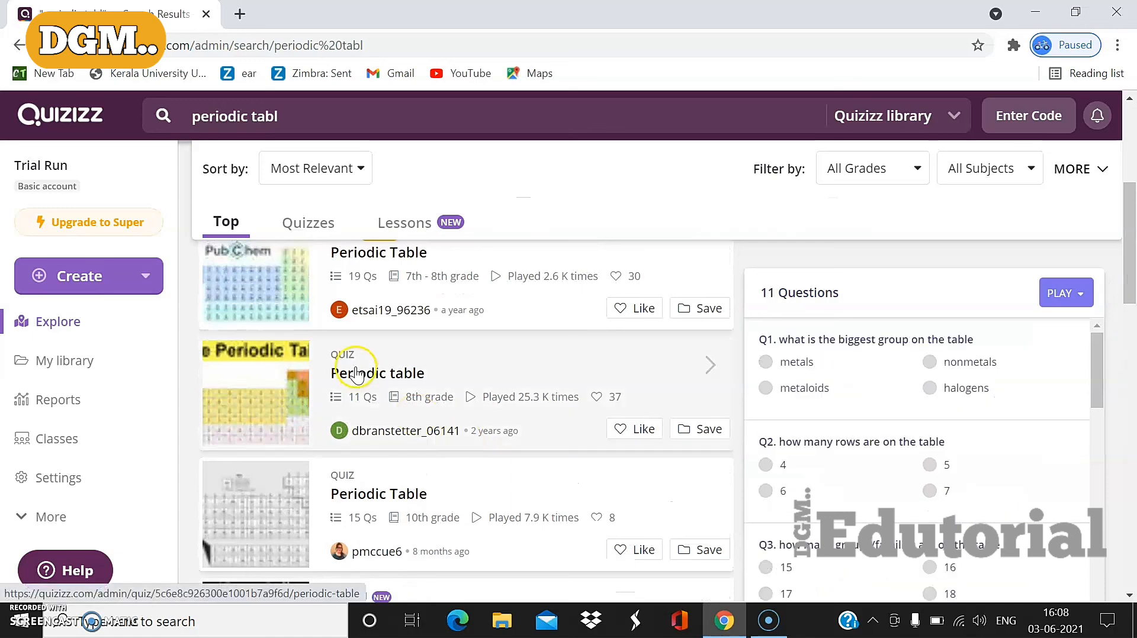
left_click(362, 495)
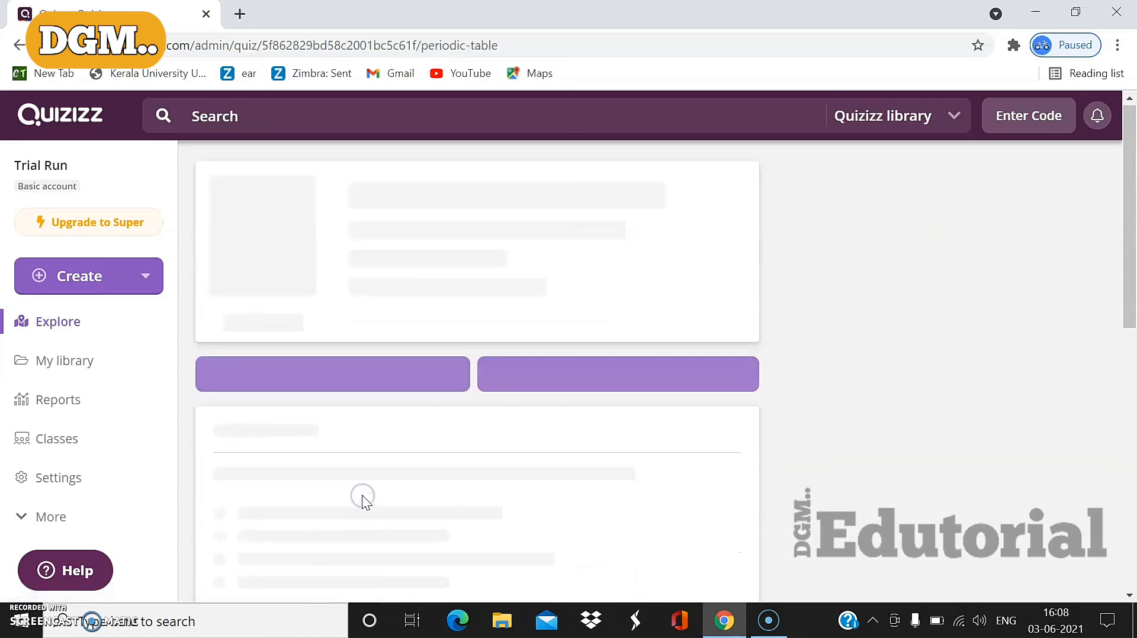